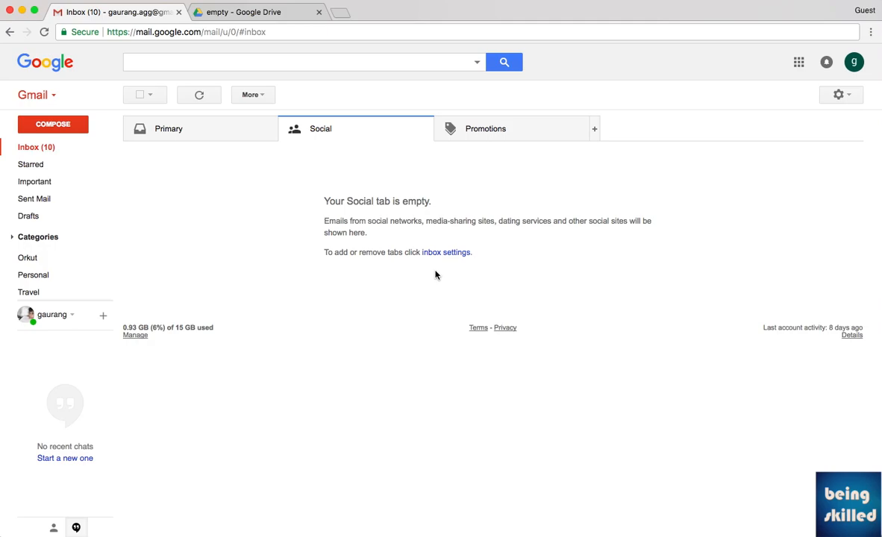
Mute the sound, then open and close Gmail's Google apps panel.
{"action": "key", "text": "XF86AudioMute"}
{"action": "left_click", "coordinate": [797, 63]}
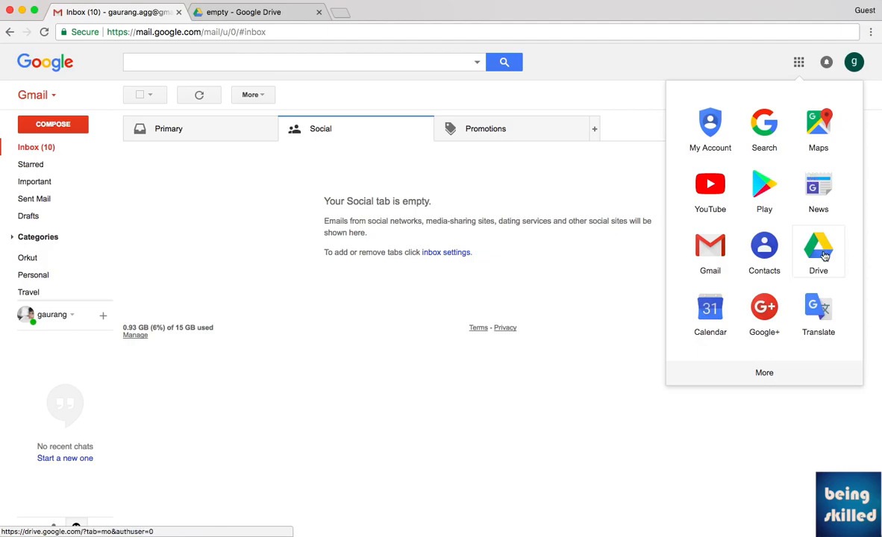
{"action": "left_click", "coordinate": [469, 246]}
In the Drive folder 'empty', create a new blank Google Form from New > More.
{"action": "left_click", "coordinate": [262, 18]}
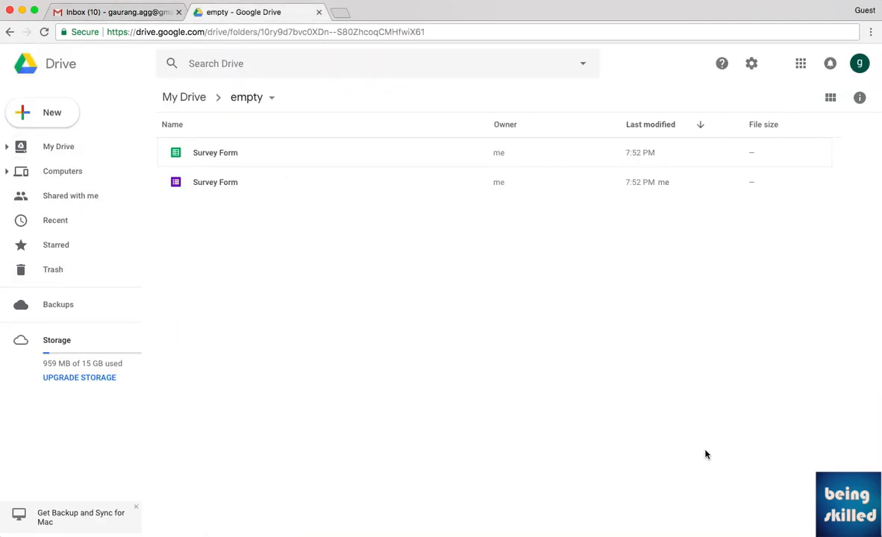
{"action": "left_click", "coordinate": [71, 118]}
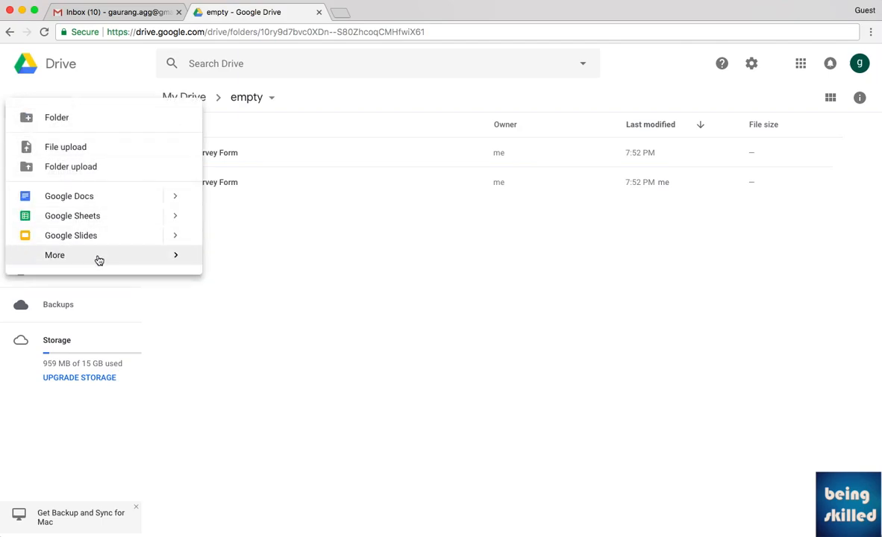
{"action": "mouse_move", "coordinate": [99, 260]}
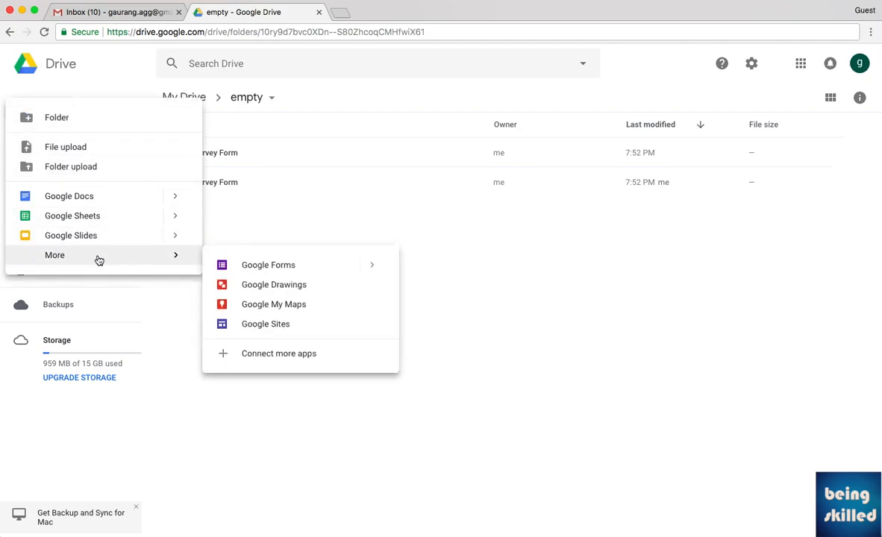
{"action": "left_click", "coordinate": [239, 263]}
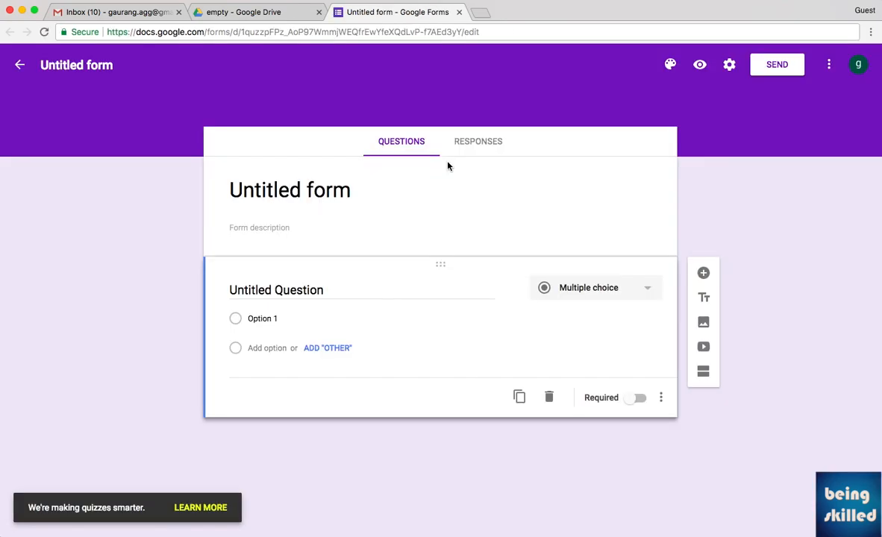
Title the form 'Title of the Survey form', fixing the typos.
{"action": "left_click", "coordinate": [374, 187]}
{"action": "type", "text": "Tile"}
{"action": "key", "text": "BackSpace"}
{"action": "key", "text": "BackSpace"}
{"action": "type", "text": "tle f"}
{"action": "key", "text": "BackSpace"}
{"action": "key", "text": "BackSpace"}
{"action": "type", "text": "of the Survey form"}
Add the description 'Some description here' and rename the form file to match its title.
{"action": "key", "text": "Tab"}
{"action": "type", "text": "Some descriptio"}
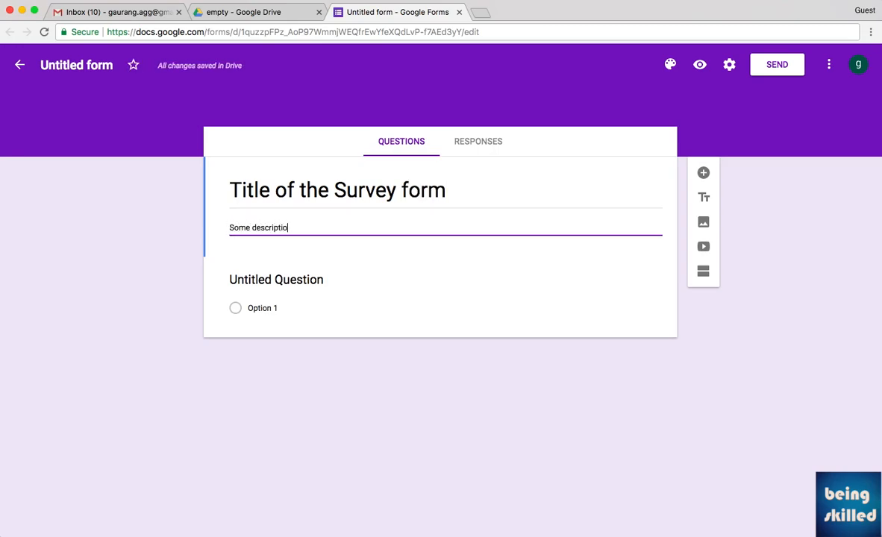
{"action": "type", "text": "n here"}
{"action": "key", "text": "Tab"}
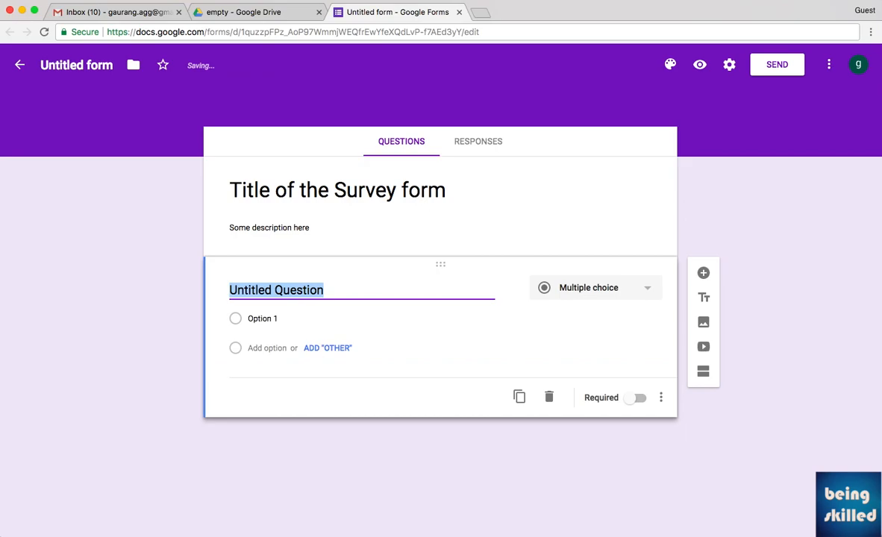
{"action": "left_click", "coordinate": [111, 71]}
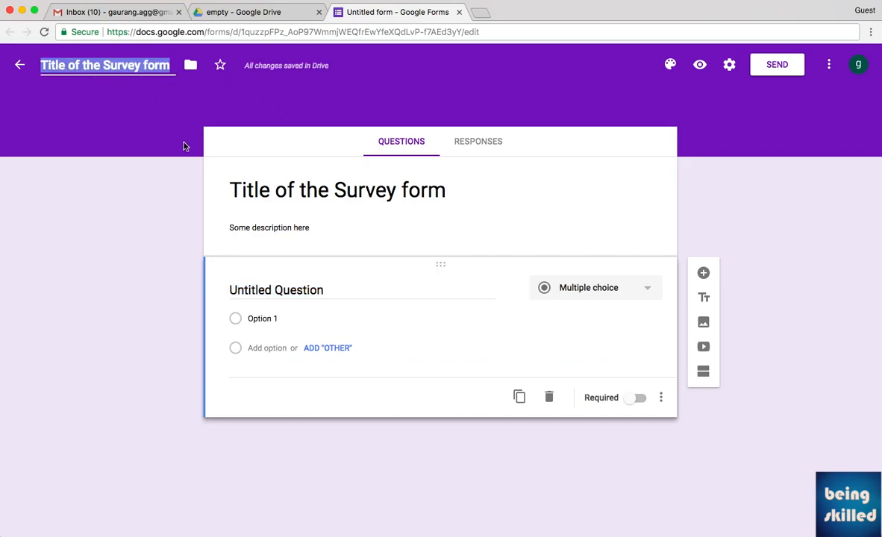
{"action": "left_click", "coordinate": [335, 292]}
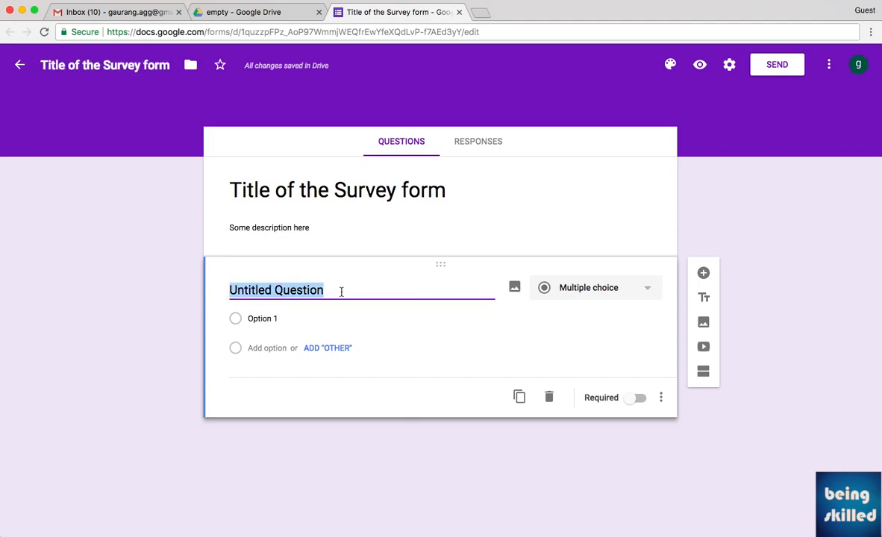
Make the first question a short-answer question titled 'Full Name'.
{"action": "type", "text": "Full Name"}
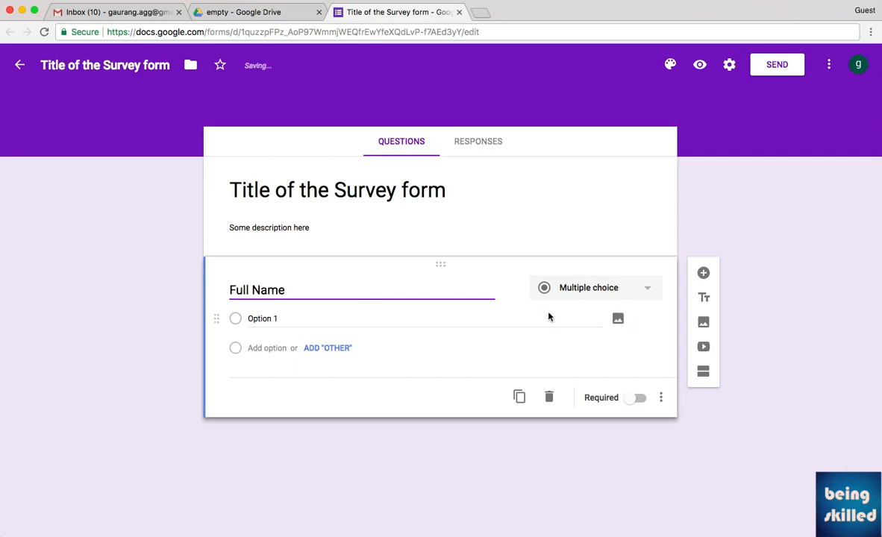
{"action": "left_click", "coordinate": [579, 298]}
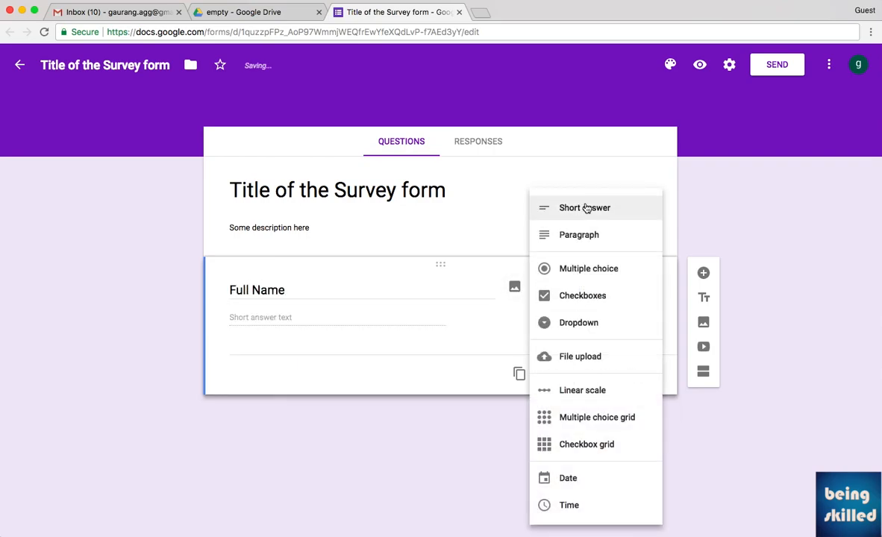
{"action": "left_click", "coordinate": [589, 209]}
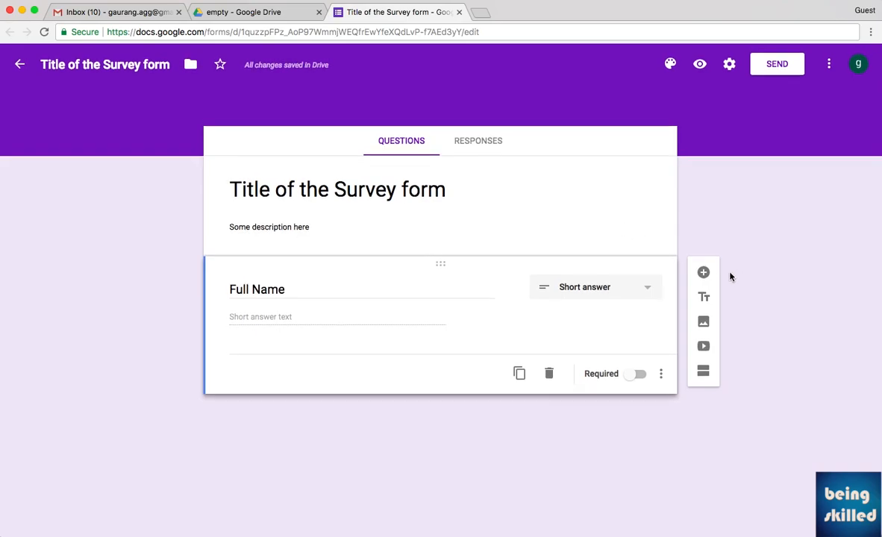
Add a paragraph question titled 'Address' below Full Name.
{"action": "left_click", "coordinate": [703, 273]}
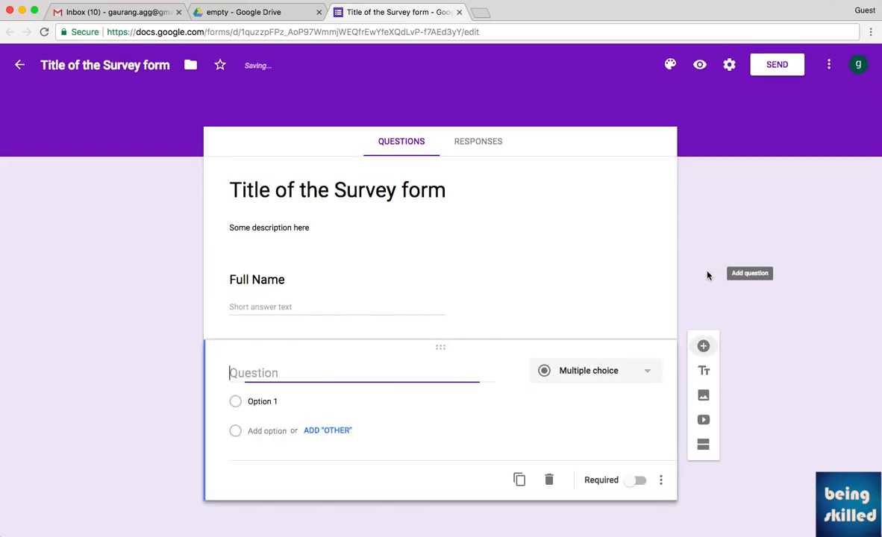
{"action": "type", "text": "Address"}
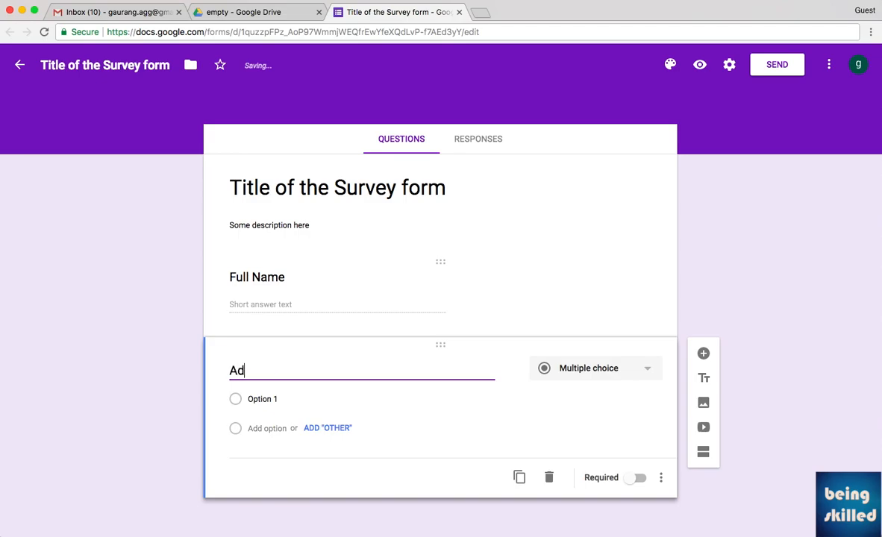
{"action": "left_click", "coordinate": [600, 371]}
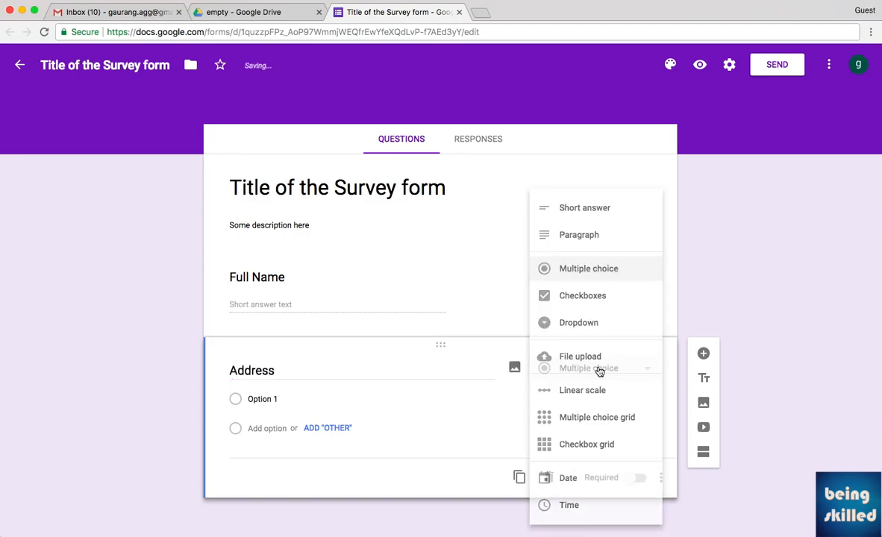
{"action": "left_click", "coordinate": [599, 246]}
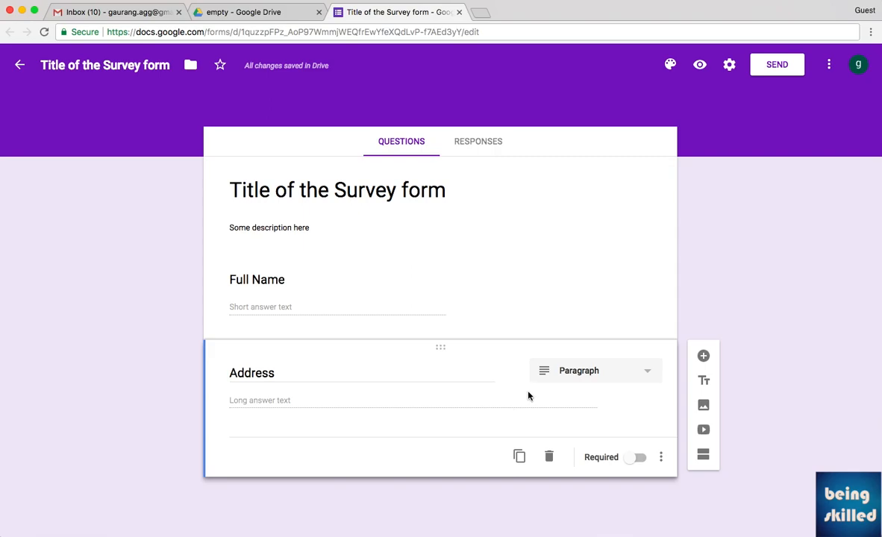
Add a multiple-choice question titled 'Choose any one option' below Address.
{"action": "left_click", "coordinate": [703, 356]}
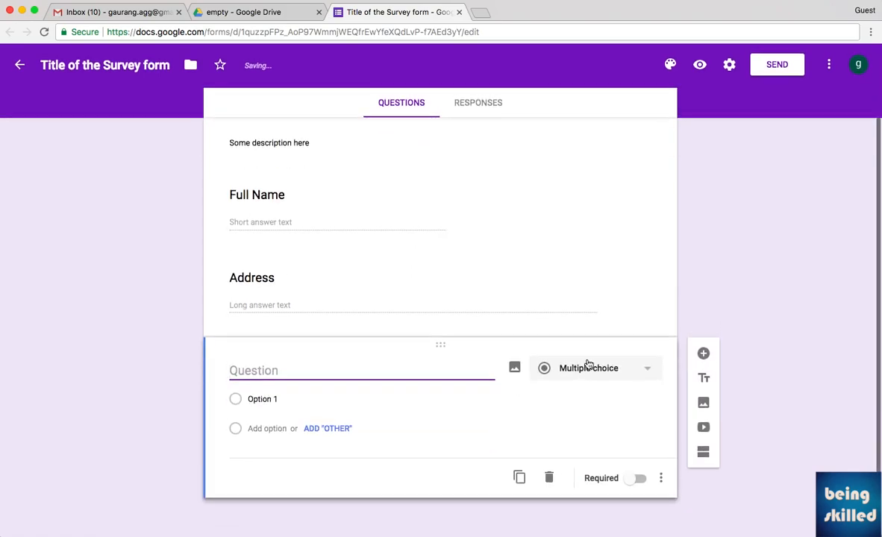
{"action": "left_click", "coordinate": [587, 365]}
{"action": "left_click", "coordinate": [581, 268]}
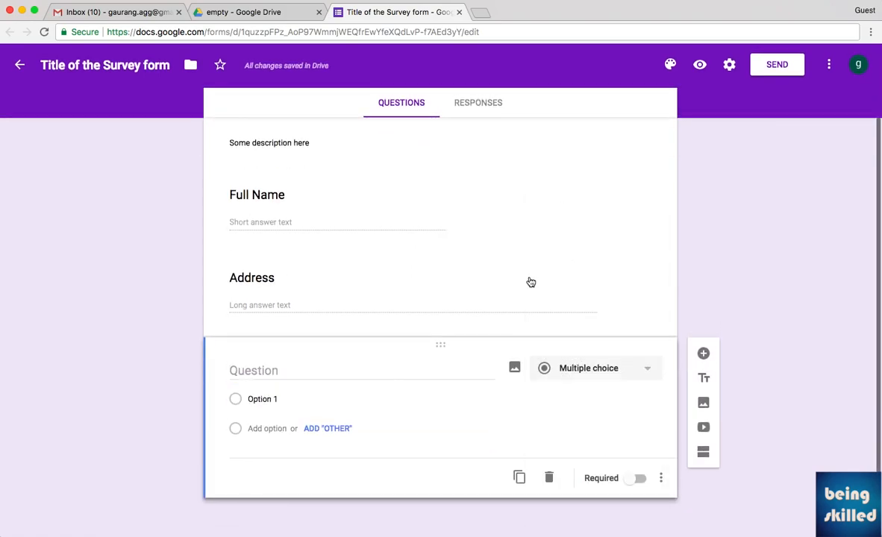
{"action": "left_click", "coordinate": [373, 370]}
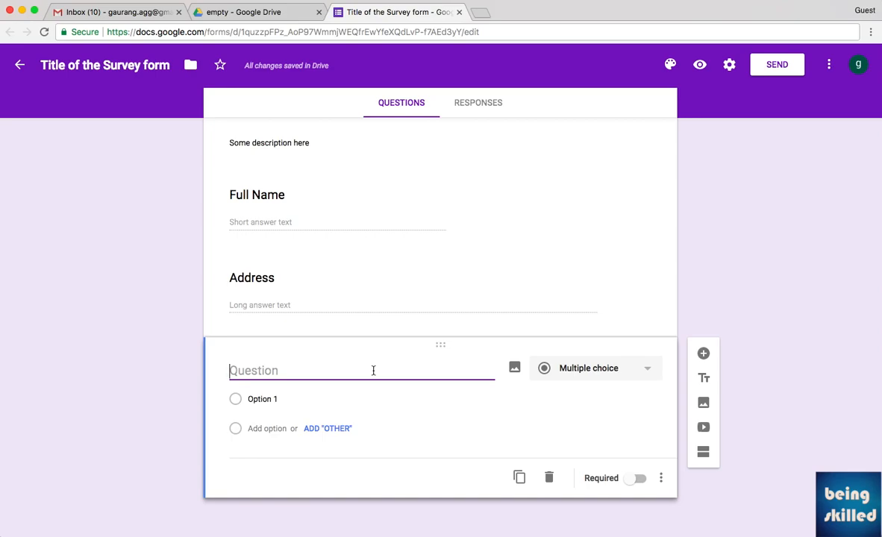
{"action": "type", "text": "Choose any one questio"}
{"action": "key", "text": "alt+BackSpace"}
{"action": "type", "text": "option"}
{"action": "key", "text": "Tab"}
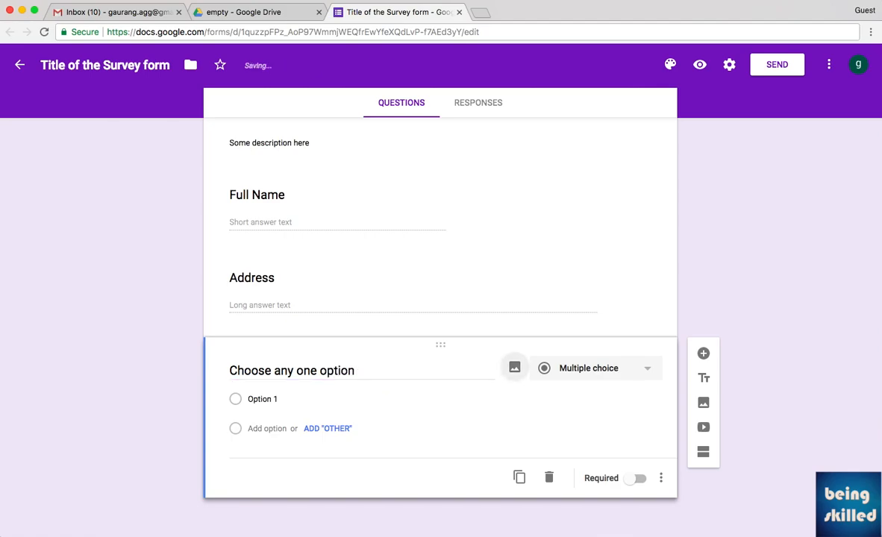
Give it four answer choices, Option 1 through Option 4.
{"action": "left_click", "coordinate": [267, 429]}
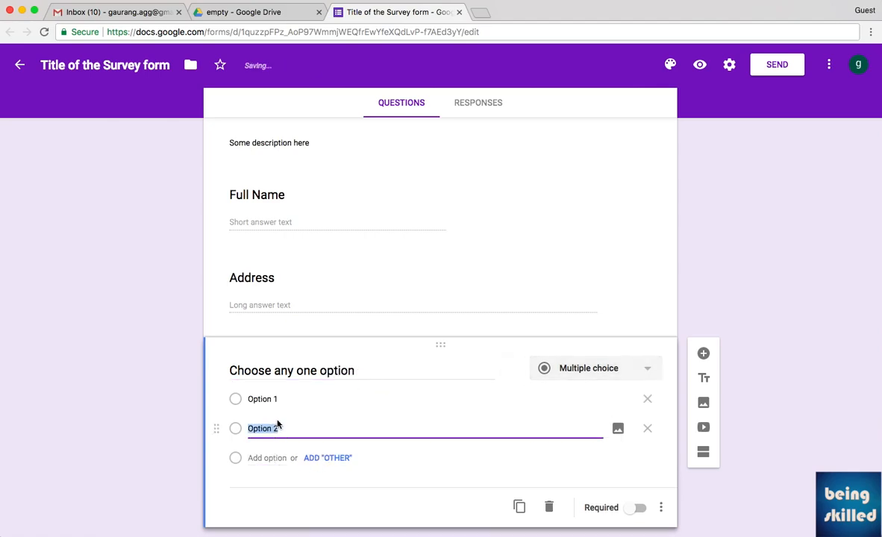
{"action": "left_click", "coordinate": [266, 458]}
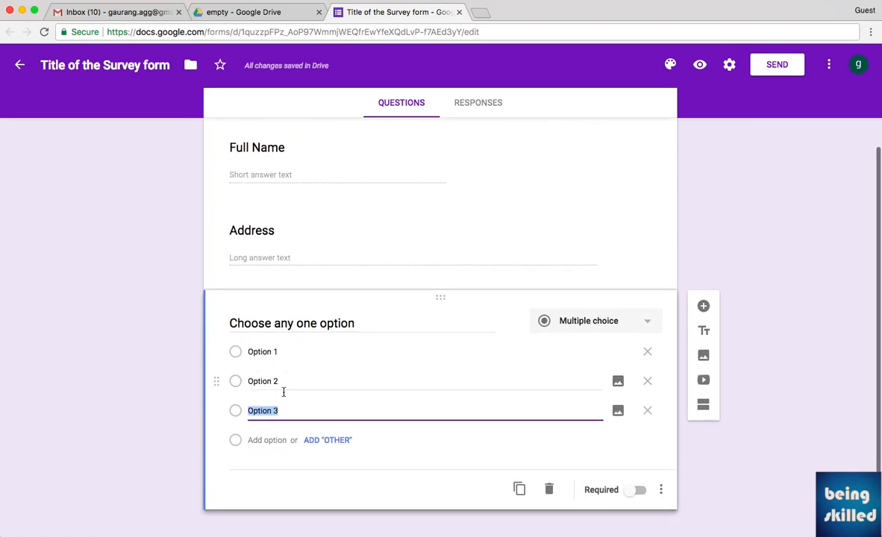
{"action": "left_click", "coordinate": [281, 441]}
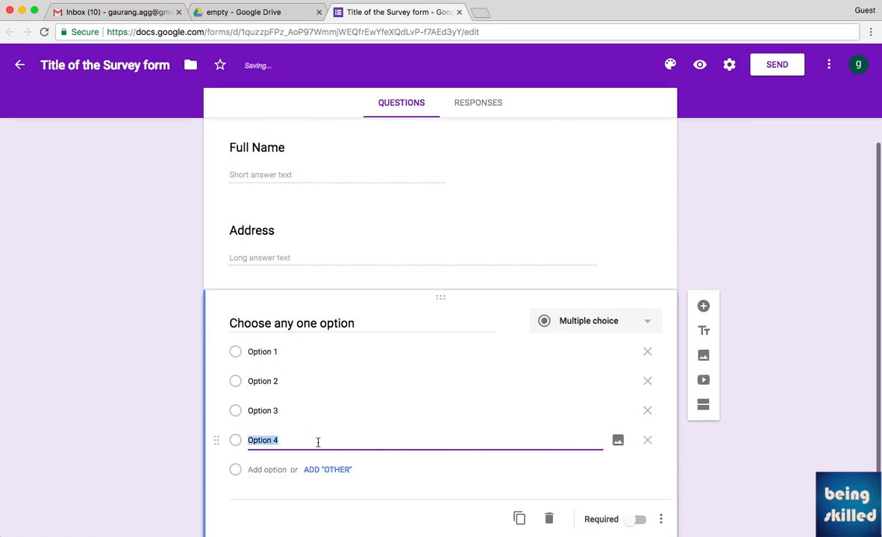
{"action": "left_click", "coordinate": [738, 406]}
{"action": "scroll", "coordinate": [737, 406], "scroll_direction": "down", "scroll_amount": 1}
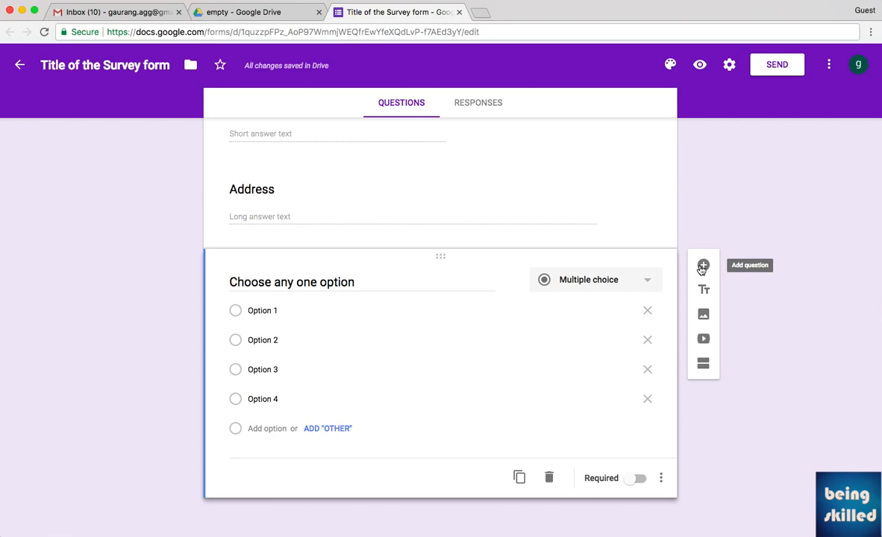
Add a checkbox question titled 'Choose any options' below the multiple-choice question.
{"action": "left_click", "coordinate": [701, 266]}
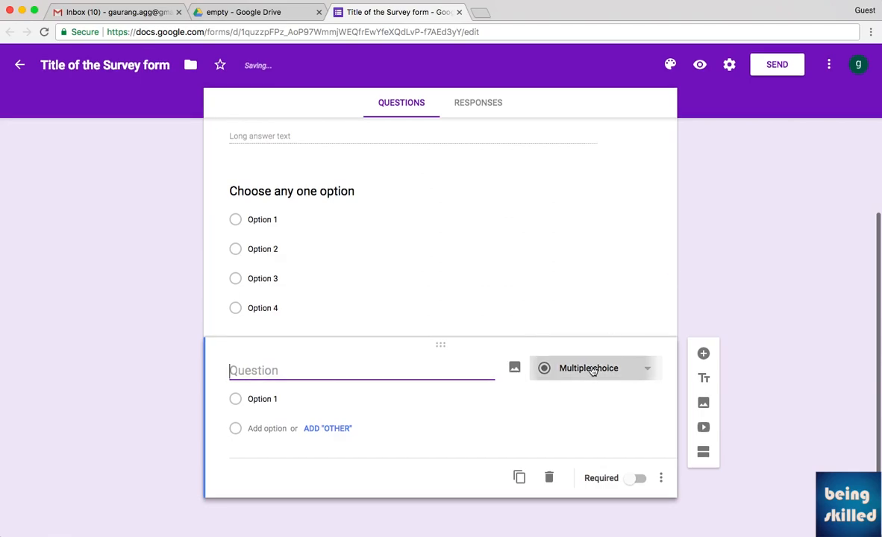
{"action": "left_click", "coordinate": [592, 368]}
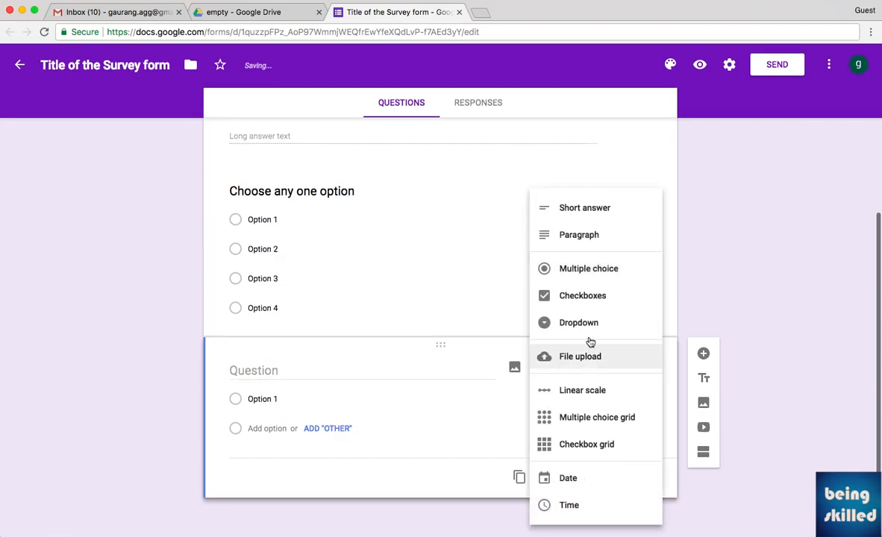
{"action": "left_click", "coordinate": [596, 300]}
{"action": "left_click", "coordinate": [387, 367]}
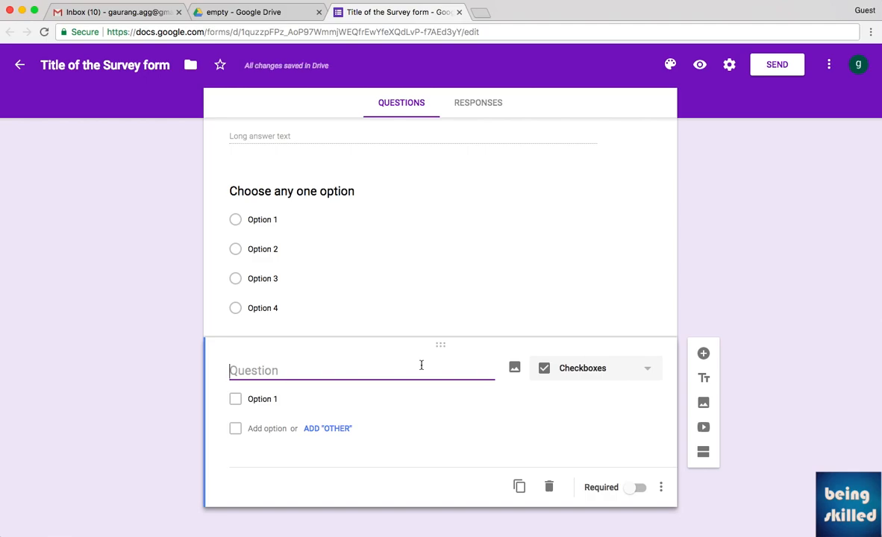
{"action": "type", "text": "Choose any options"}
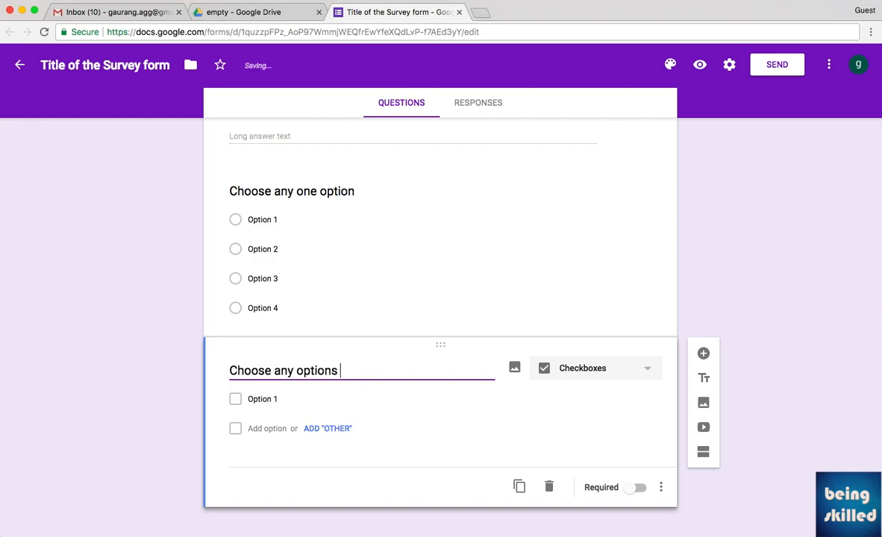
Give the checkbox question four choices, Option 1 to Option 4, then add a new blank question.
{"action": "left_click", "coordinate": [254, 428]}
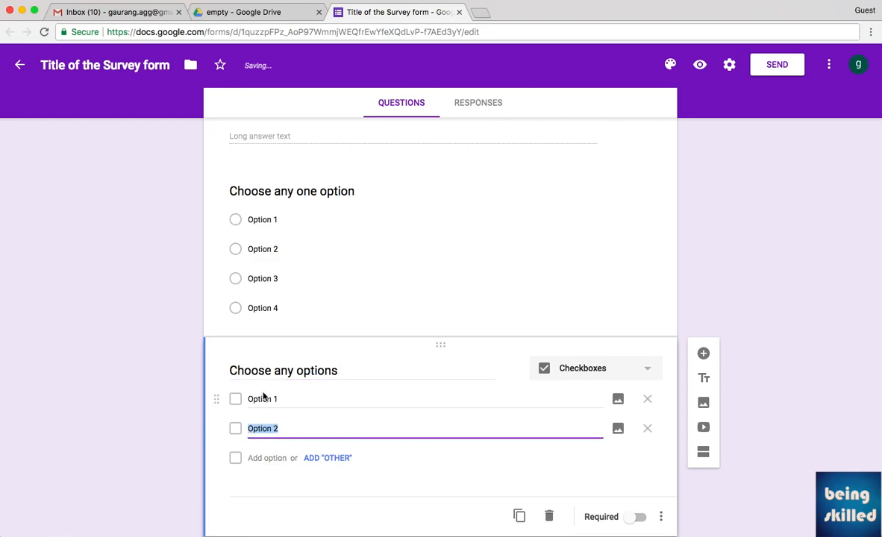
{"action": "left_click", "coordinate": [265, 457]}
{"action": "left_click", "coordinate": [272, 485]}
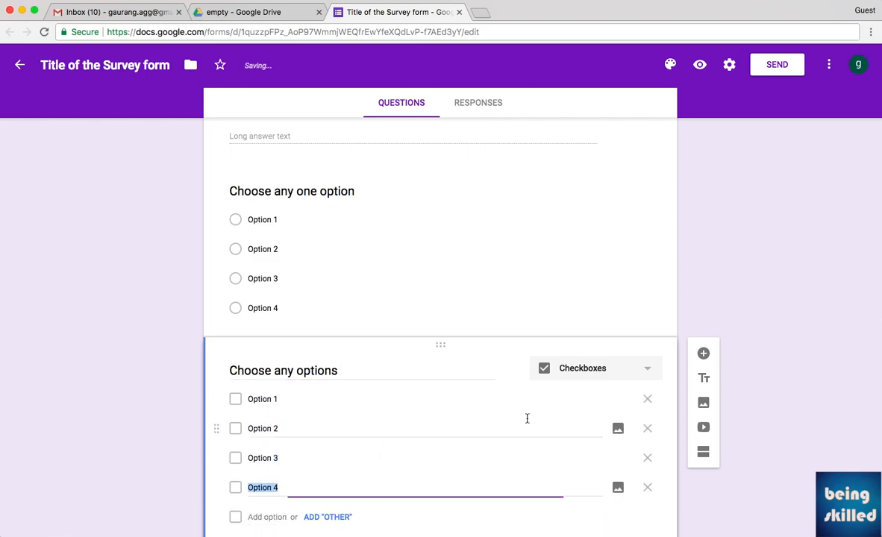
{"action": "scroll", "coordinate": [482, 427], "scroll_direction": "down", "scroll_amount": 2}
{"action": "scroll", "coordinate": [693, 319], "scroll_direction": "down", "scroll_amount": 1}
{"action": "left_click", "coordinate": [682, 371]}
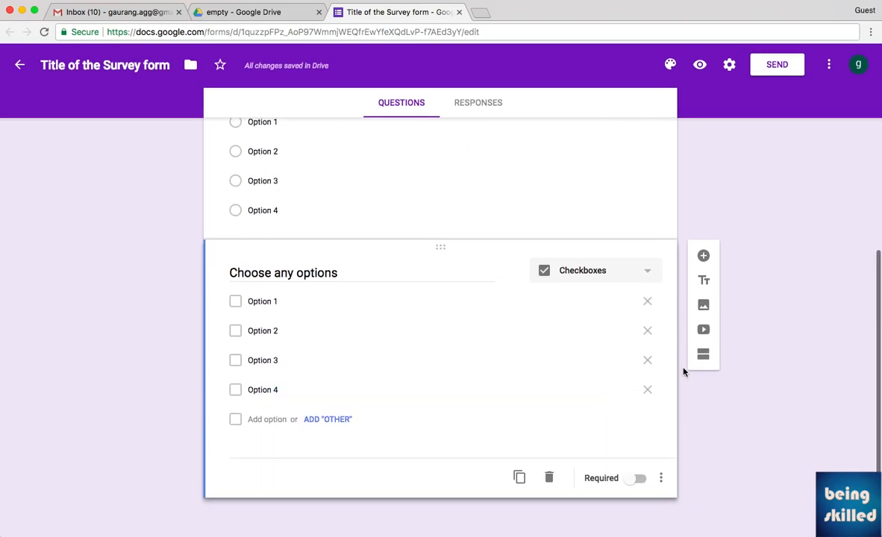
{"action": "left_click", "coordinate": [702, 257]}
Turn the new question into a dropdown 'Choose any option' with choices Option 1 to Option 4.
{"action": "left_click", "coordinate": [583, 368]}
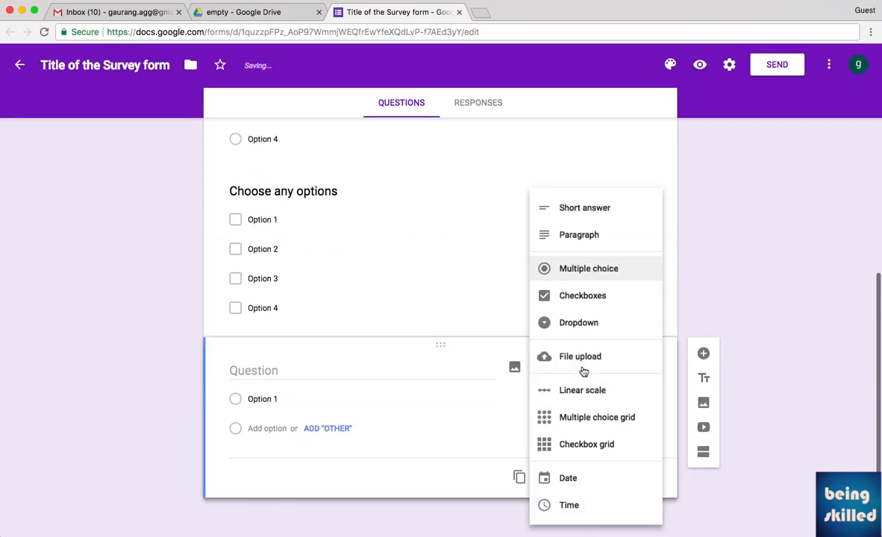
{"action": "left_click", "coordinate": [579, 324]}
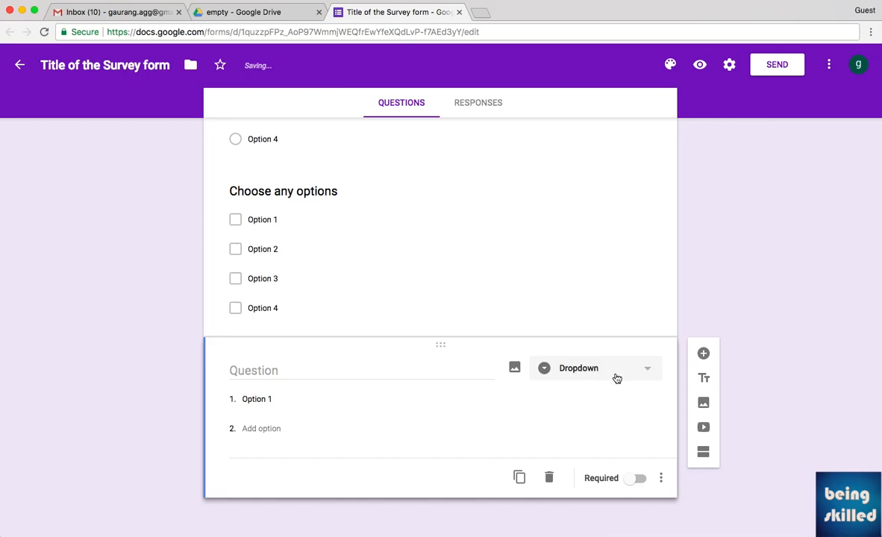
{"action": "left_click", "coordinate": [357, 373]}
{"action": "type", "text": "Choose any option"}
{"action": "left_click", "coordinate": [319, 396]}
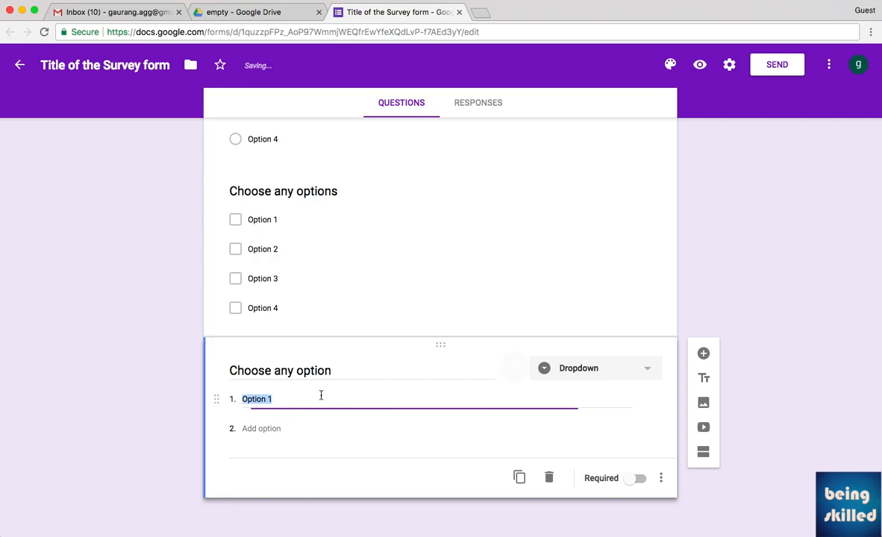
{"action": "left_click", "coordinate": [250, 429]}
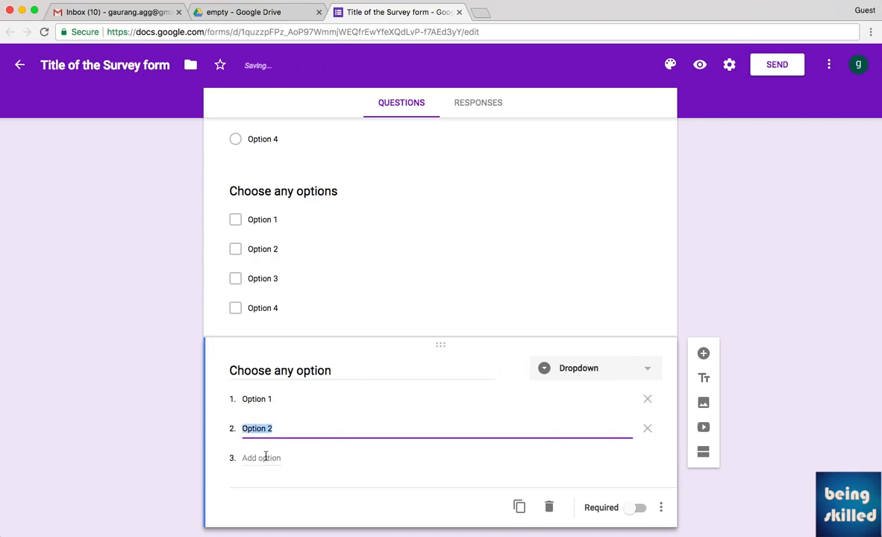
{"action": "left_click", "coordinate": [265, 458]}
{"action": "left_click", "coordinate": [264, 485]}
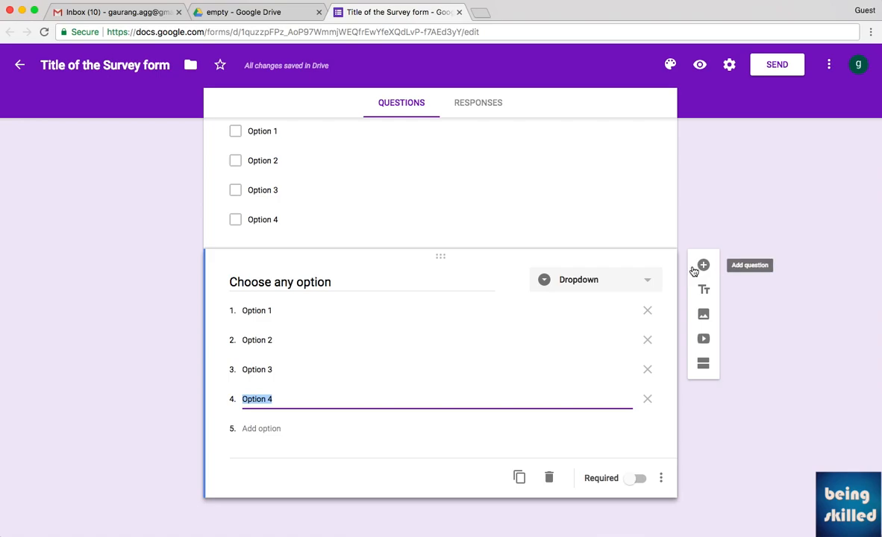
Add a 1-to-5 linear scale question titled 'Do you like our services?'.
{"action": "left_click", "coordinate": [701, 267]}
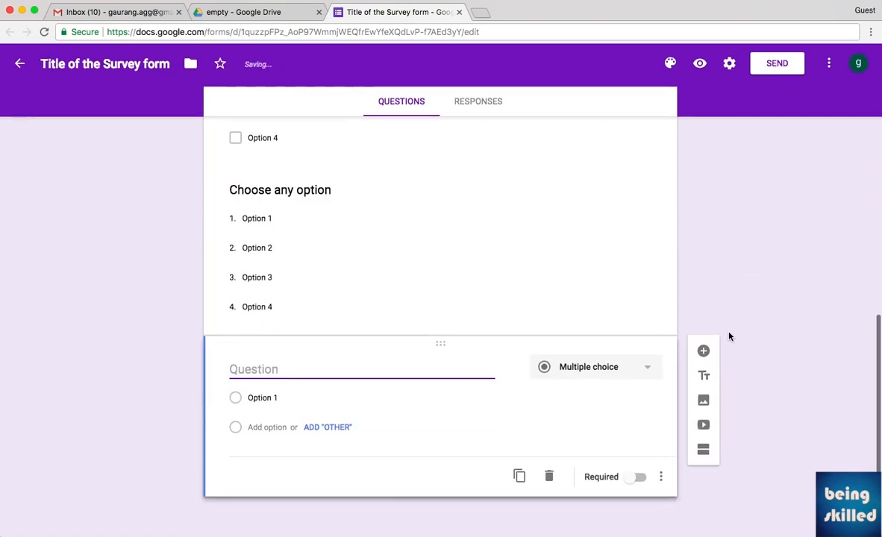
{"action": "left_click", "coordinate": [582, 370]}
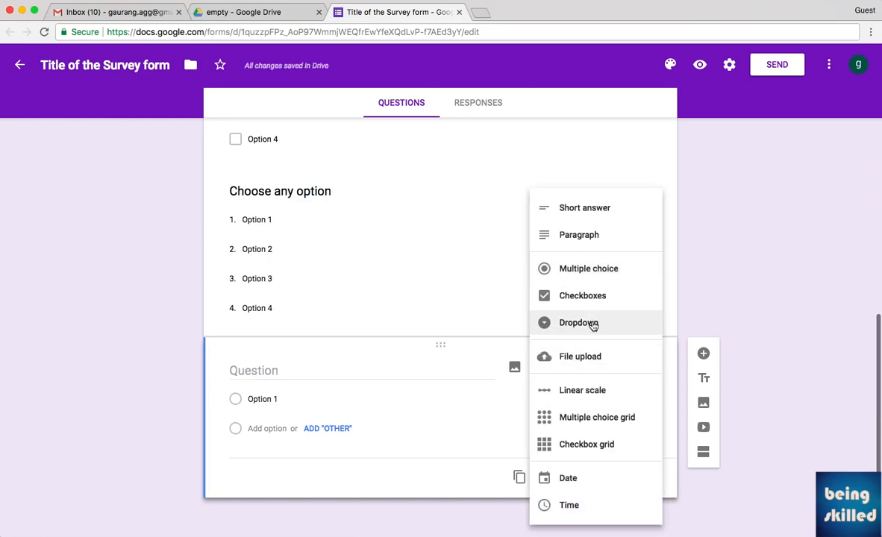
{"action": "left_click", "coordinate": [606, 393]}
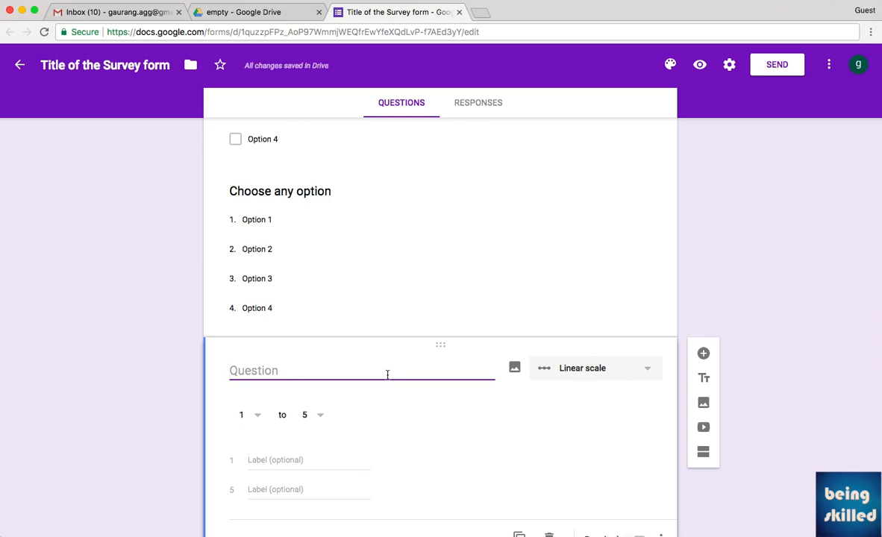
{"action": "type", "text": "Do you like "}
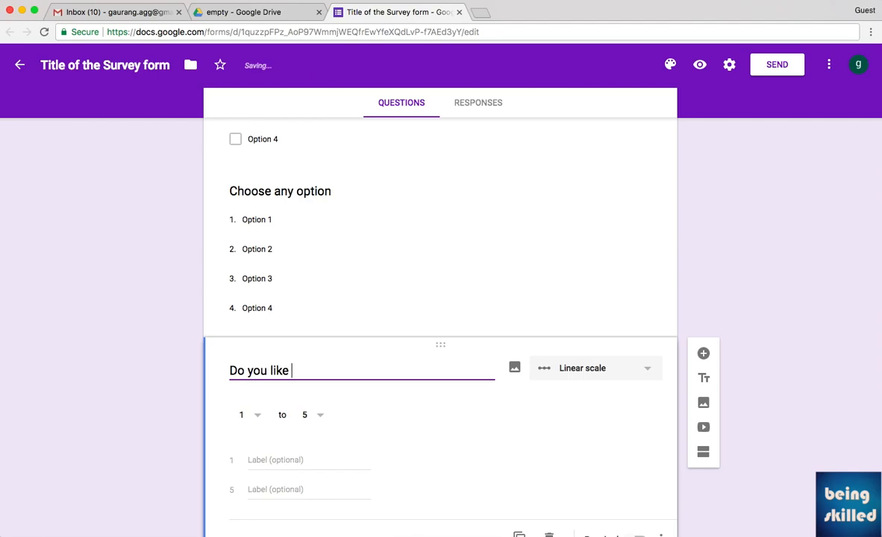
{"action": "type", "text": "our services?"}
{"action": "key", "text": "Tab"}
{"action": "key", "text": "Tab"}
Label the scale ends 'Hate it' for 1 and 'Love it' for 5.
{"action": "left_click", "coordinate": [324, 459]}
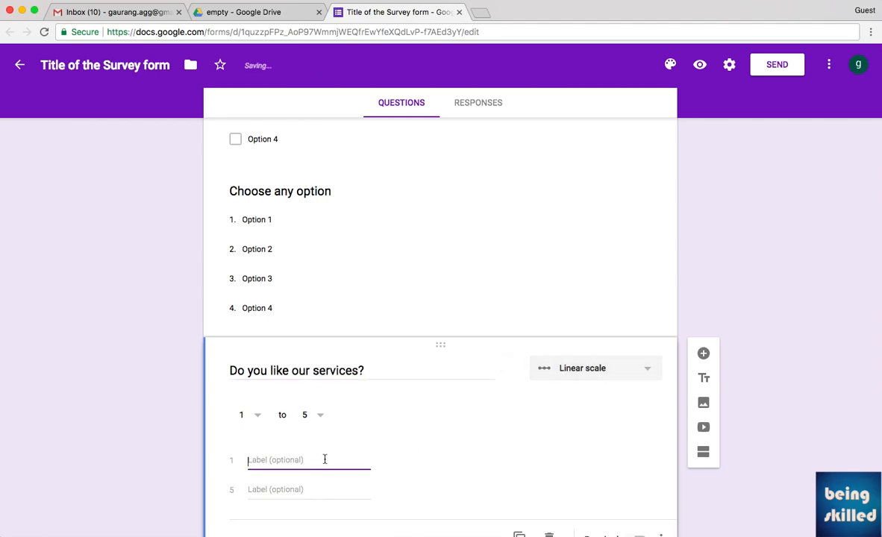
{"action": "type", "text": "Hate it"}
{"action": "key", "text": "Tab"}
{"action": "type", "text": "Love it"}
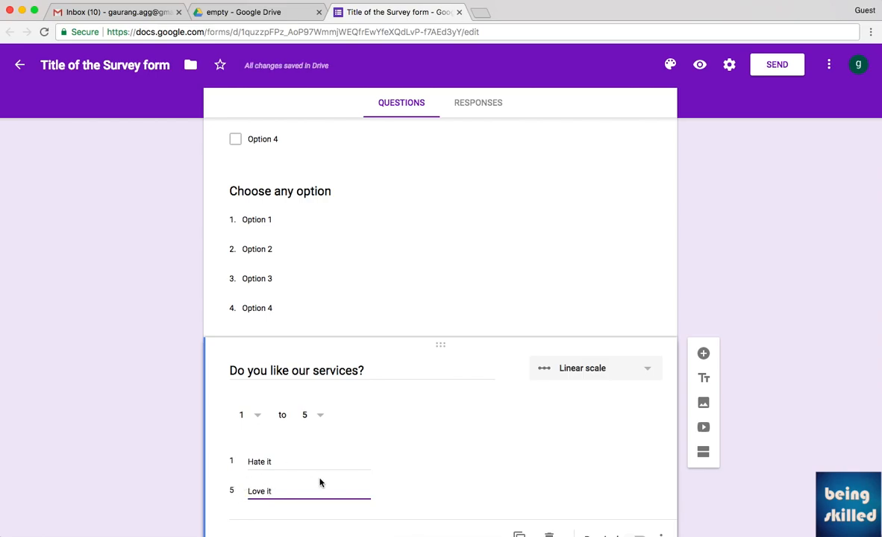
{"action": "scroll", "coordinate": [320, 483], "scroll_direction": "down", "scroll_amount": 2}
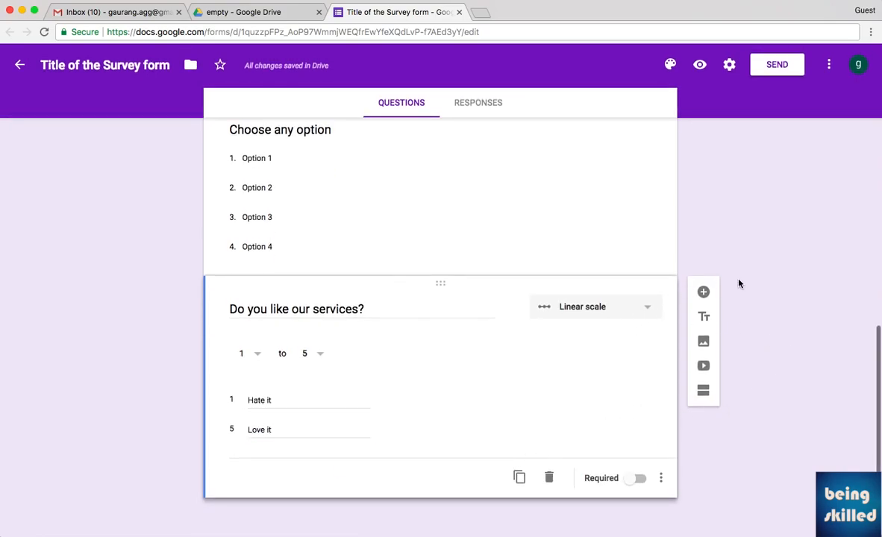
Add a Date question titled 'Date of birth' after the linear-scale question.
{"action": "left_click", "coordinate": [703, 291]}
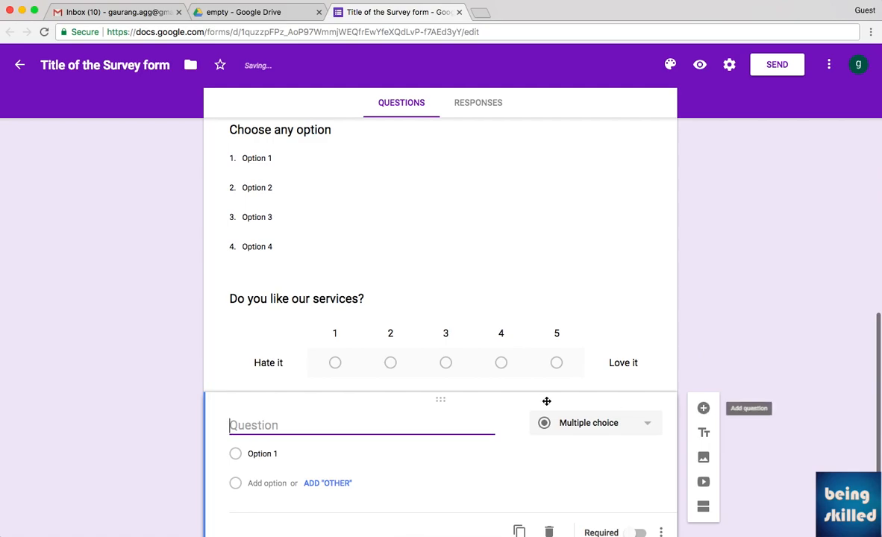
{"action": "left_click", "coordinate": [572, 425]}
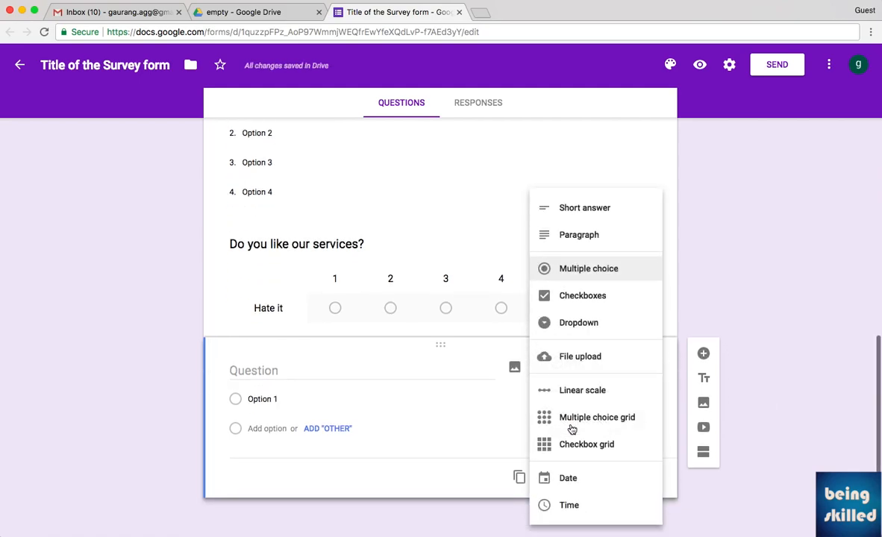
{"action": "left_click", "coordinate": [579, 482]}
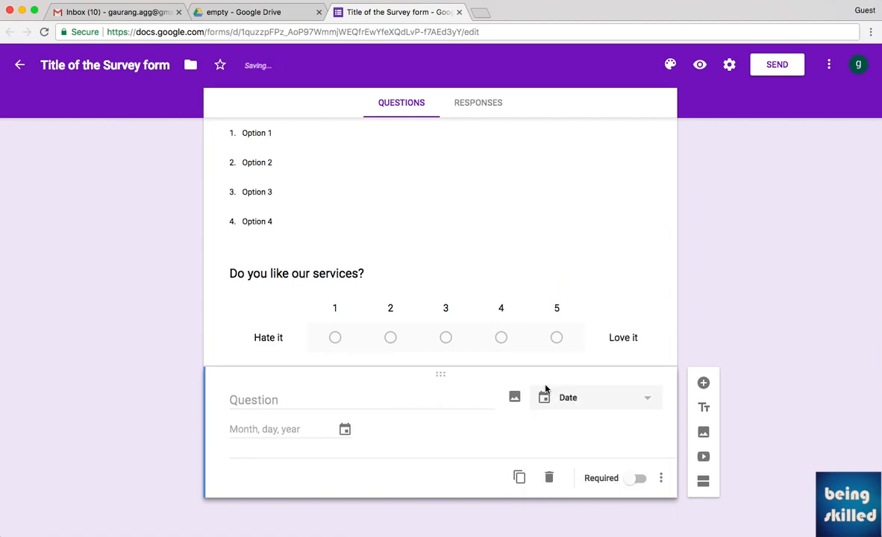
{"action": "left_click", "coordinate": [363, 395]}
{"action": "type", "text": "Da"}
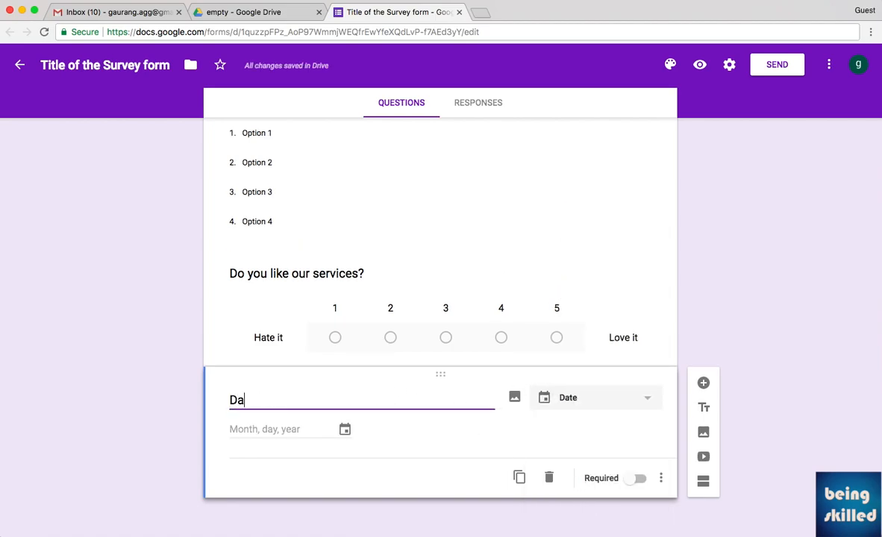
{"action": "type", "text": "te of birth"}
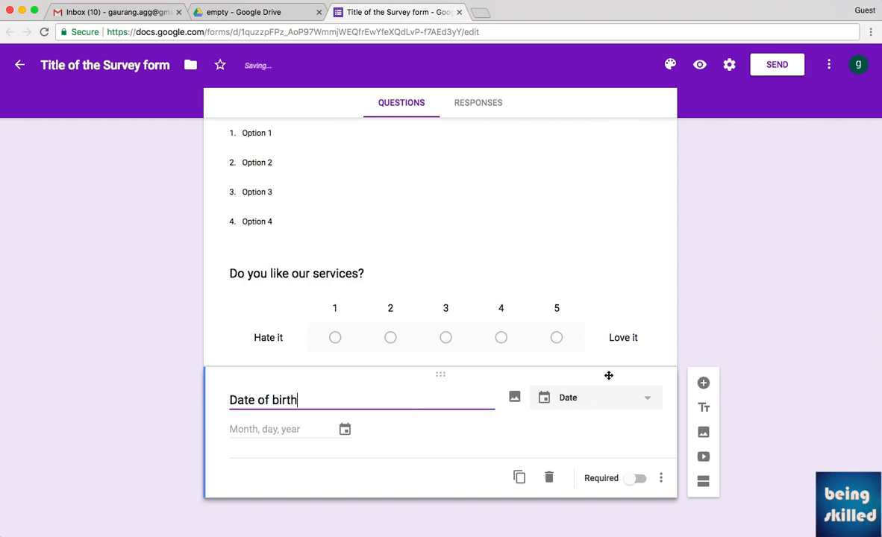
{"action": "left_click", "coordinate": [720, 363]}
{"action": "scroll", "coordinate": [666, 338], "scroll_direction": "up", "scroll_amount": 10}
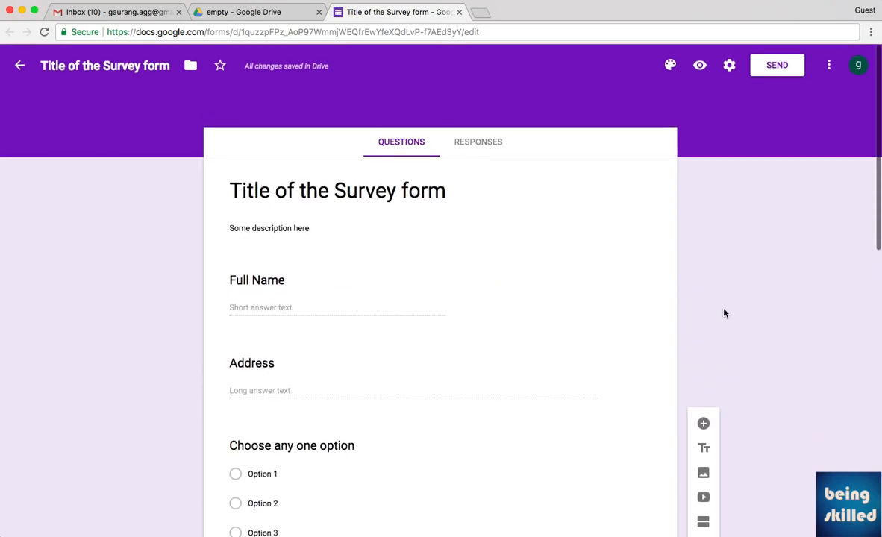
Switch on Required for the Full Name and Address questions.
{"action": "left_click", "coordinate": [520, 305]}
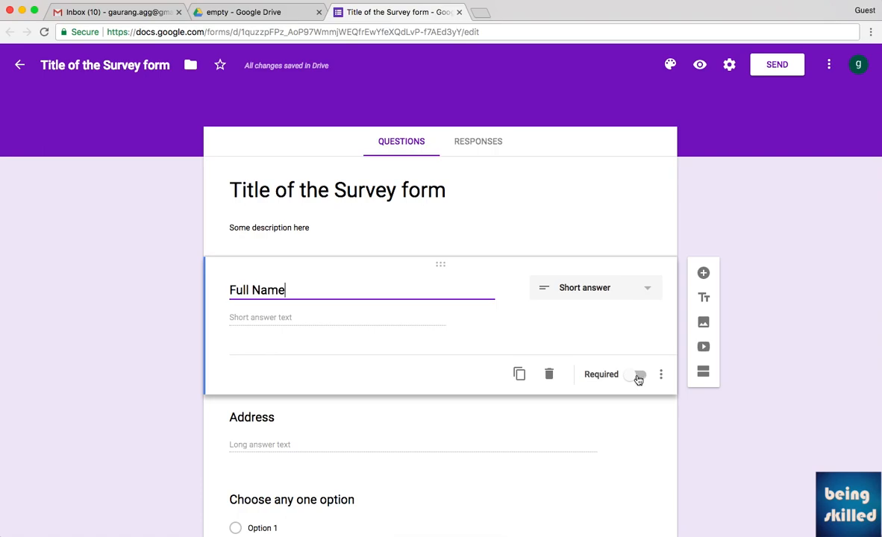
{"action": "left_click", "coordinate": [639, 376]}
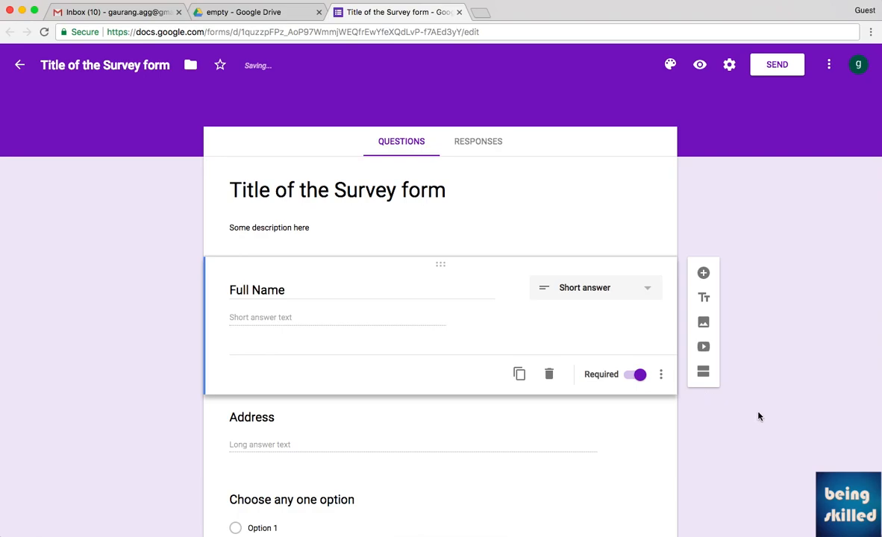
{"action": "left_click", "coordinate": [524, 424]}
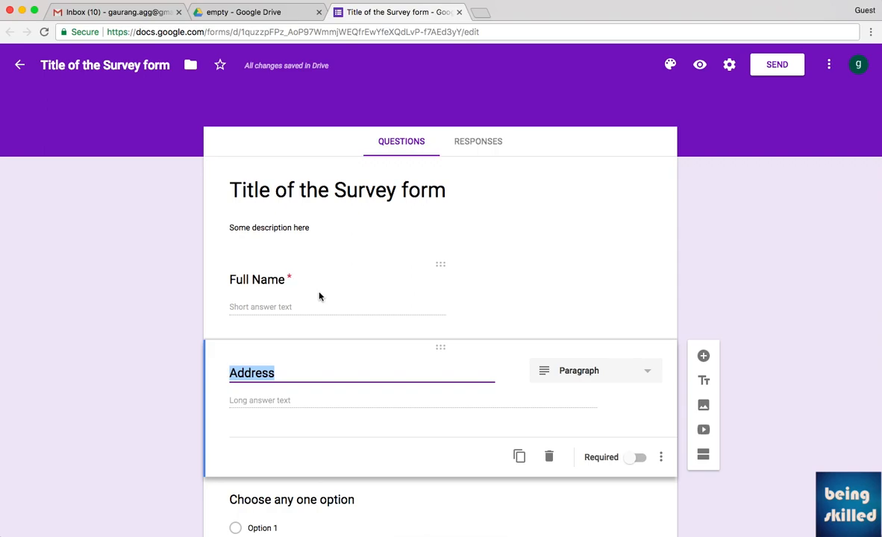
{"action": "scroll", "coordinate": [314, 329], "scroll_direction": "down", "scroll_amount": 2}
{"action": "scroll", "coordinate": [313, 329], "scroll_direction": "down", "scroll_amount": 1}
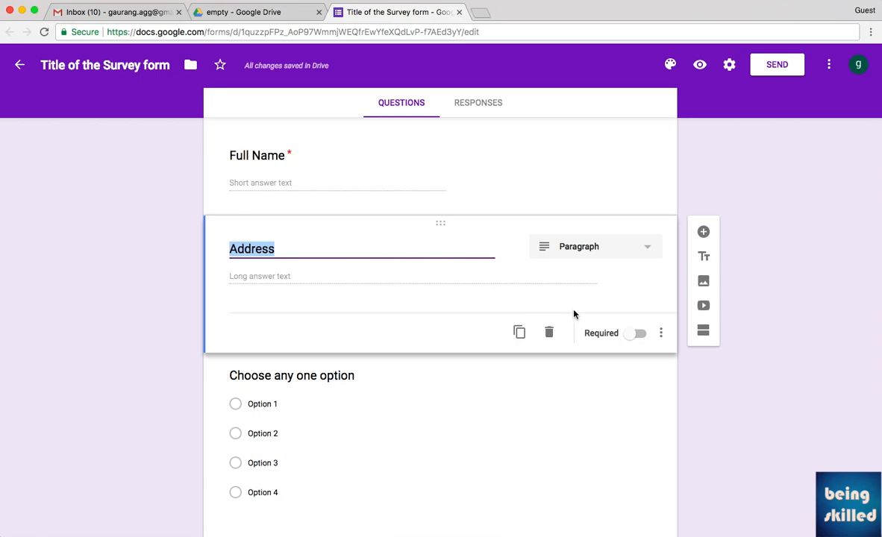
{"action": "left_click", "coordinate": [637, 333]}
Switch on Required for 'Choose any one option' and 'Choose any options'.
{"action": "left_click", "coordinate": [390, 384]}
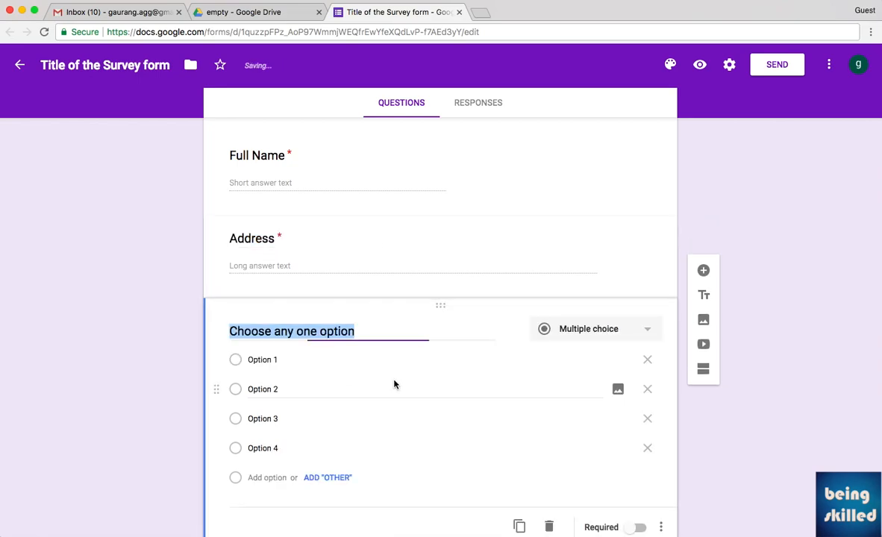
{"action": "scroll", "coordinate": [636, 492], "scroll_direction": "down", "scroll_amount": 1}
{"action": "left_click", "coordinate": [638, 496]}
{"action": "scroll", "coordinate": [494, 431], "scroll_direction": "down", "scroll_amount": 2}
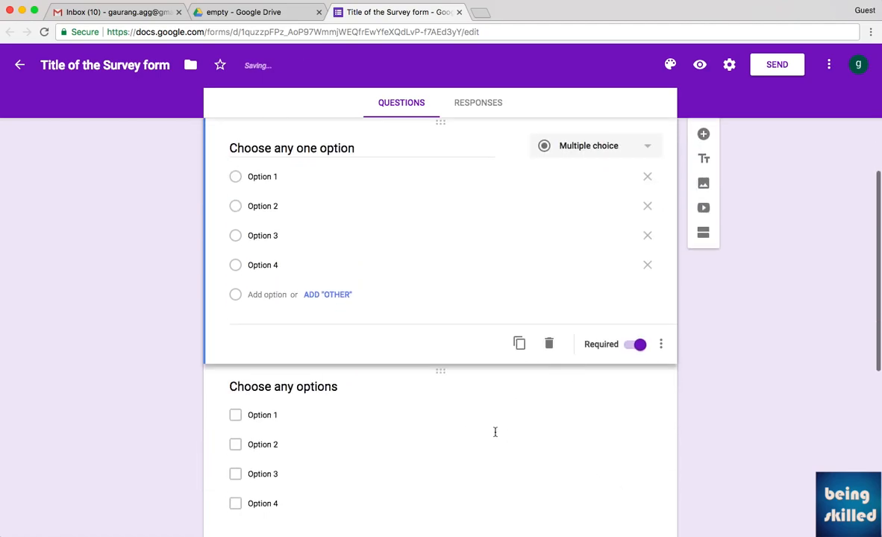
{"action": "left_click", "coordinate": [470, 426]}
{"action": "left_click", "coordinate": [635, 522]}
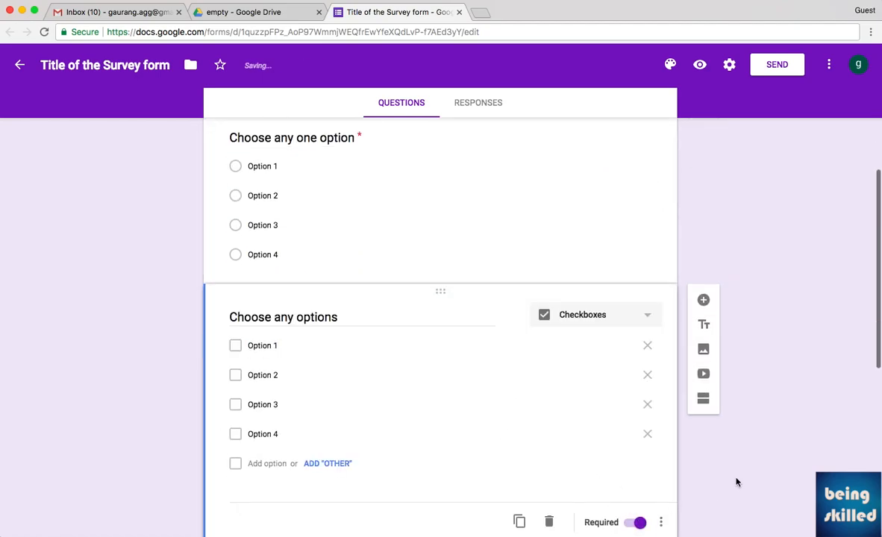
{"action": "scroll", "coordinate": [693, 435], "scroll_direction": "down", "scroll_amount": 3}
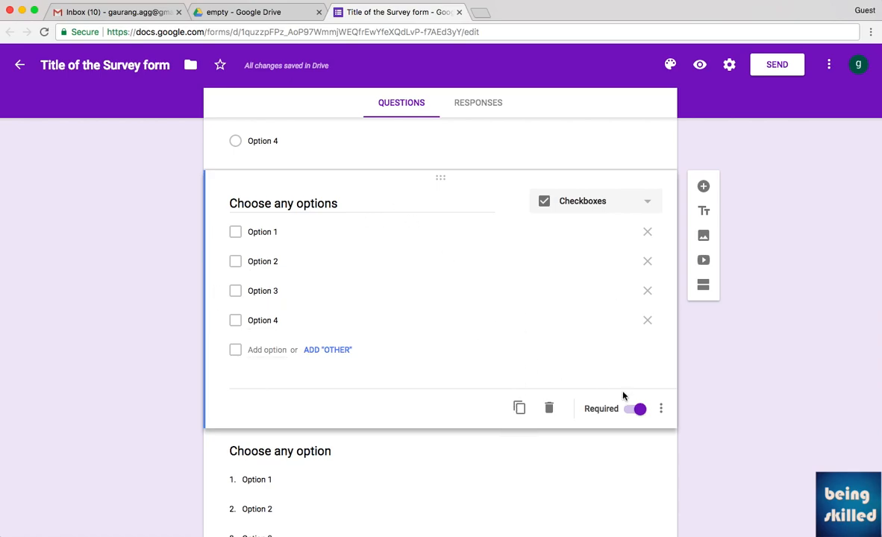
{"action": "scroll", "coordinate": [651, 407], "scroll_direction": "down", "scroll_amount": 5}
{"action": "scroll", "coordinate": [778, 419], "scroll_direction": "down", "scroll_amount": 3}
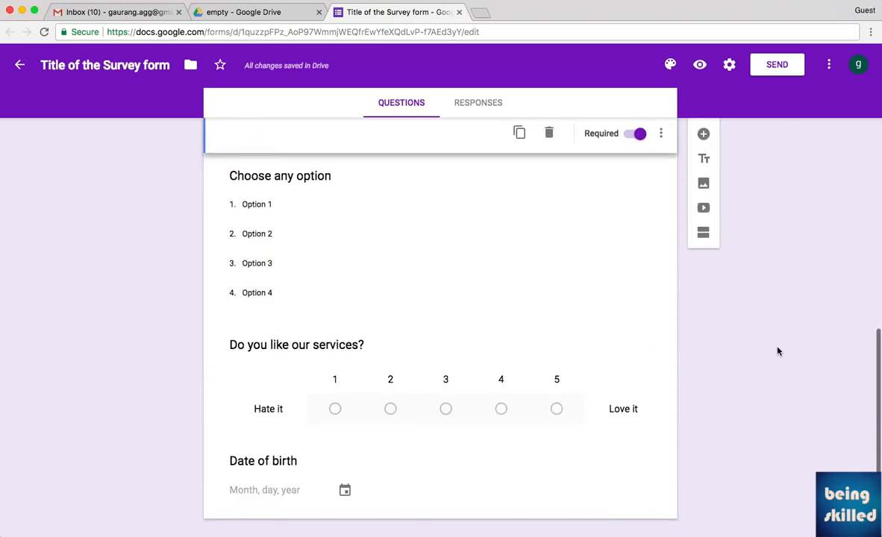
{"action": "scroll", "coordinate": [777, 351], "scroll_direction": "up", "scroll_amount": 10}
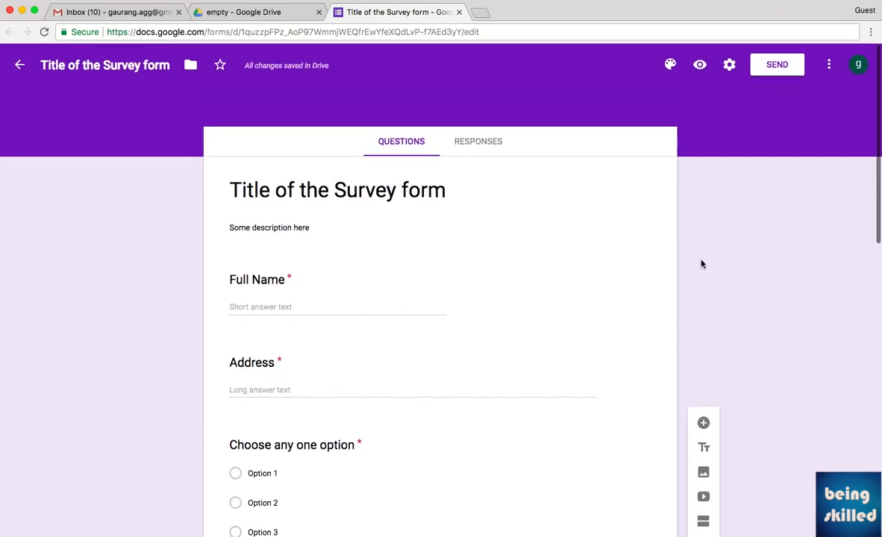
{"action": "left_click", "coordinate": [729, 66]}
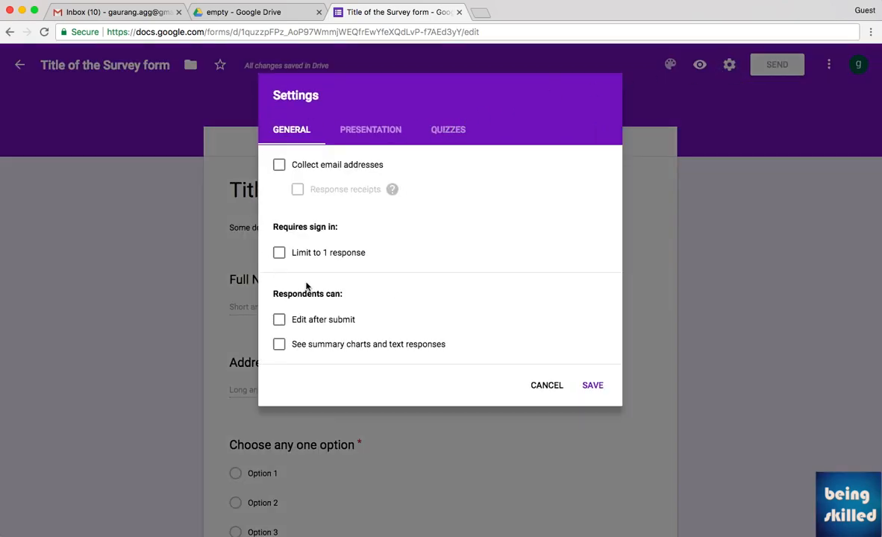
{"action": "left_click", "coordinate": [344, 169]}
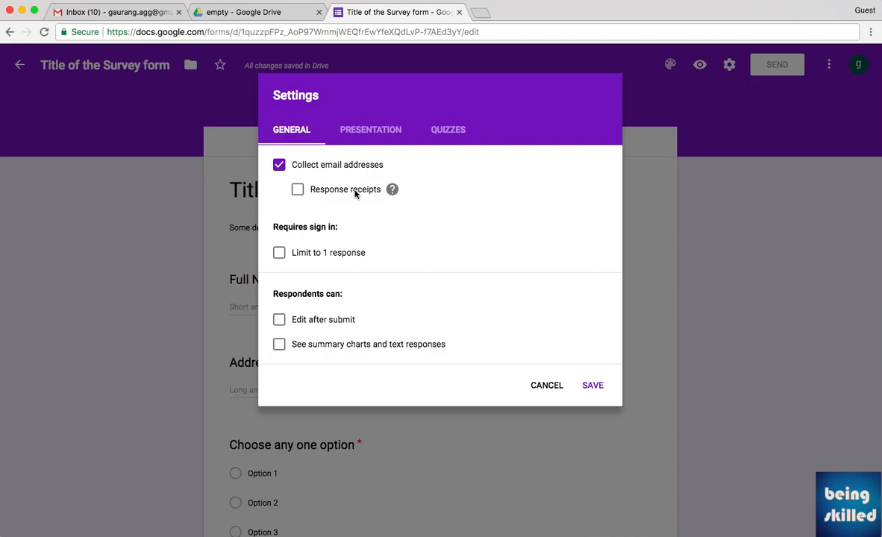
{"action": "left_click", "coordinate": [356, 191]}
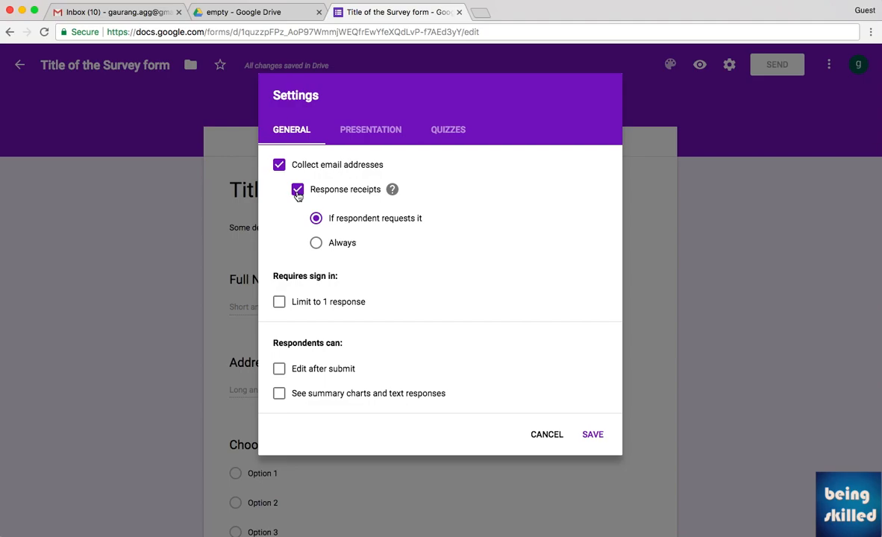
{"action": "left_click", "coordinate": [281, 303]}
{"action": "left_click", "coordinate": [280, 306]}
{"action": "left_click", "coordinate": [279, 369]}
{"action": "left_click", "coordinate": [279, 388]}
{"action": "left_click", "coordinate": [279, 369]}
{"action": "left_click", "coordinate": [279, 391]}
In Presentation settings, tick Shuffle question order and Show link to submit another response.
{"action": "left_click", "coordinate": [358, 138]}
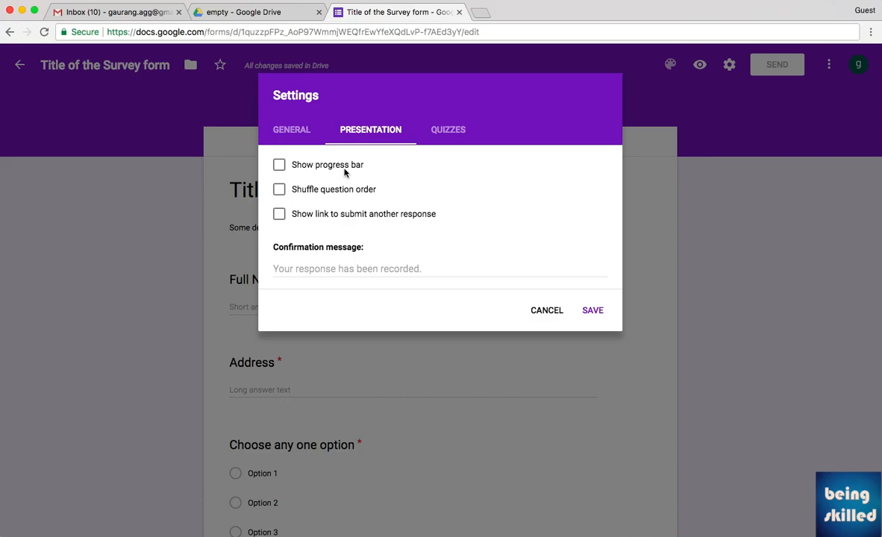
{"action": "left_click", "coordinate": [317, 193]}
{"action": "left_click", "coordinate": [336, 217]}
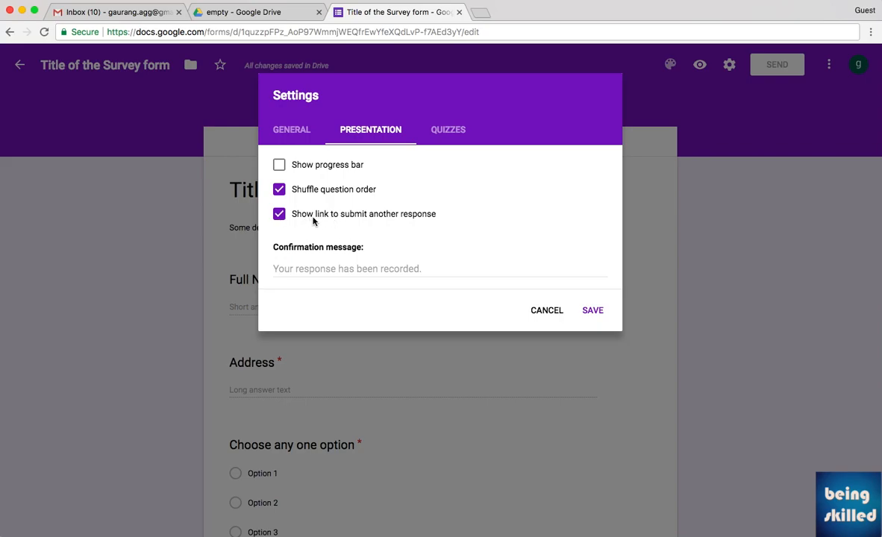
Set a thank-you confirmation message with a contact e-mail address and save the settings.
{"action": "left_click", "coordinate": [317, 267]}
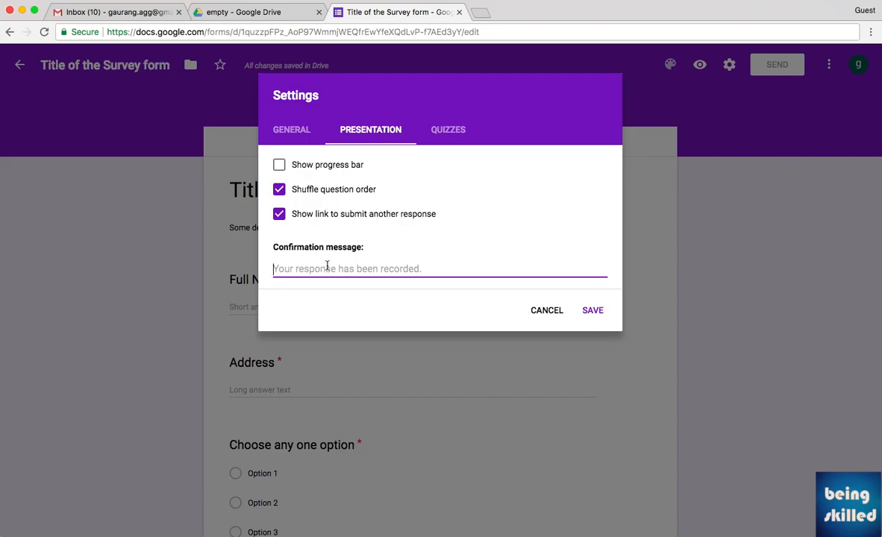
{"action": "type", "text": "Tha"}
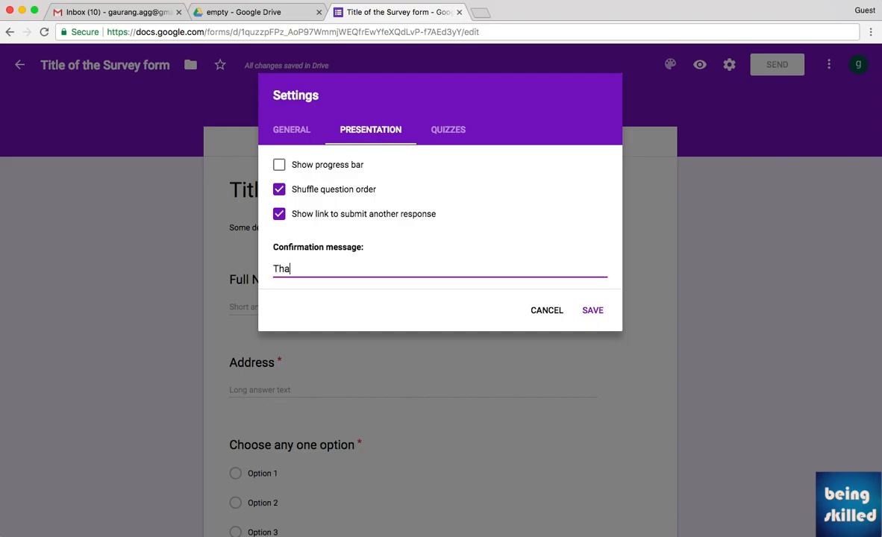
{"action": "type", "text": "nks for submitt"}
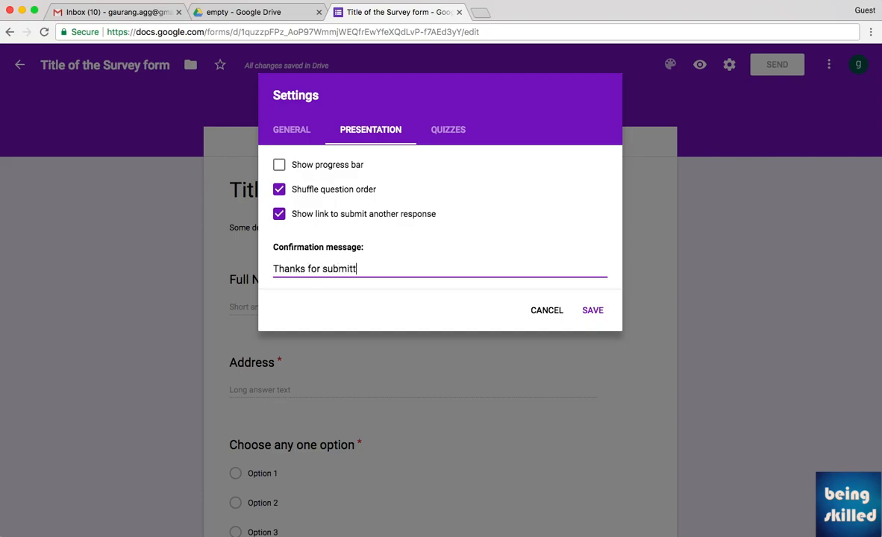
{"action": "type", "text": "ing this form. It will rea"}
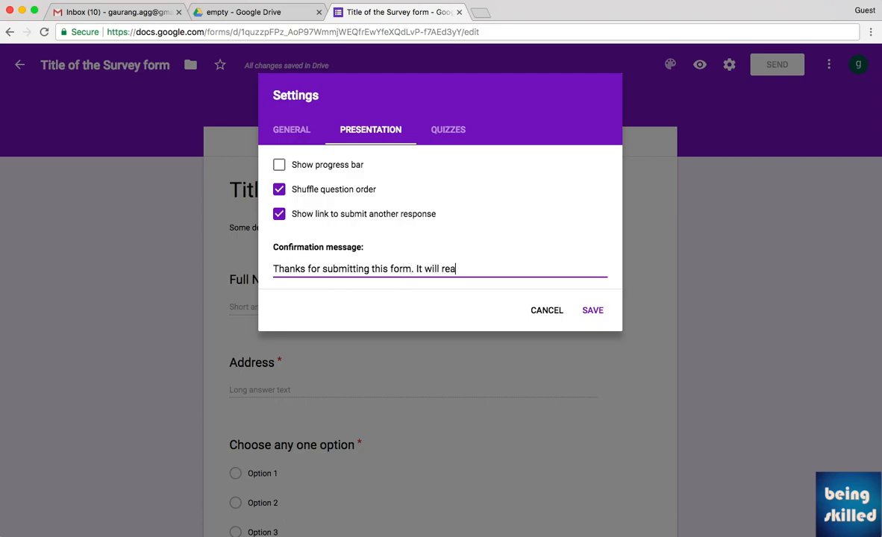
{"action": "type", "text": "lly help me. Stay in touch"}
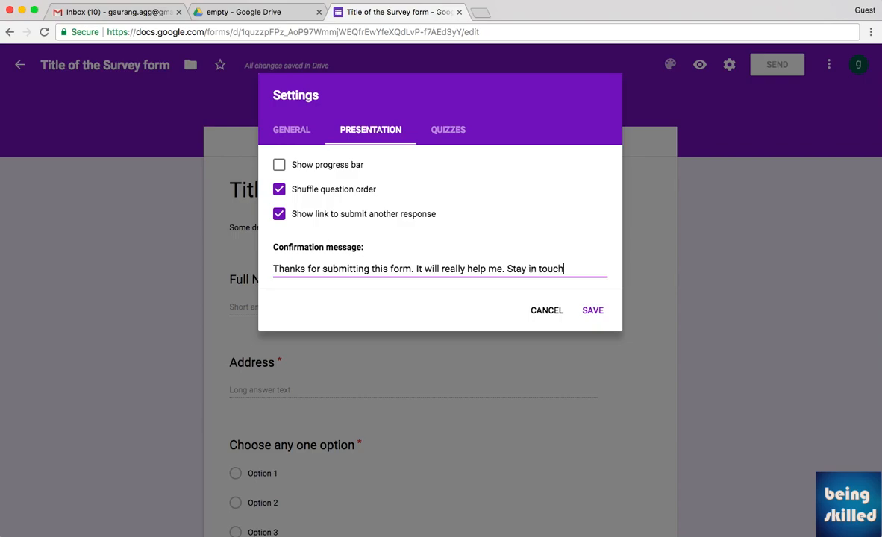
{"action": "type", "text": " by emailing me at"}
{"action": "type", "text": "hahahhaha@hahah.com"}
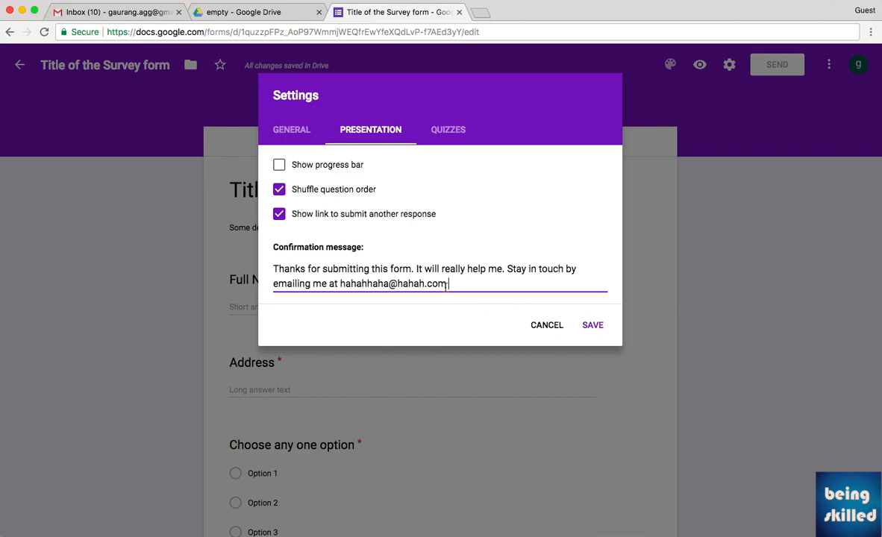
{"action": "left_click", "coordinate": [600, 327]}
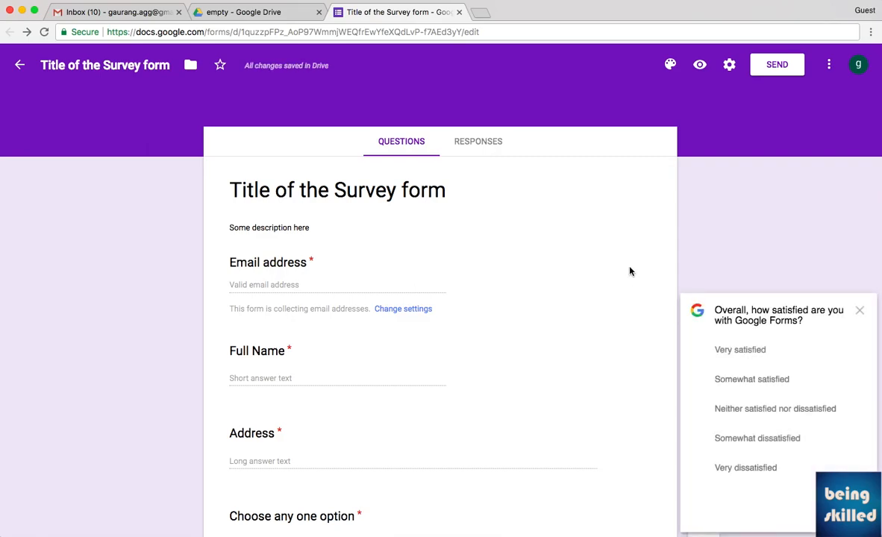
Close the Google Forms satisfaction survey pop-up with its X.
{"action": "scroll", "coordinate": [425, 246], "scroll_direction": "down", "scroll_amount": 5}
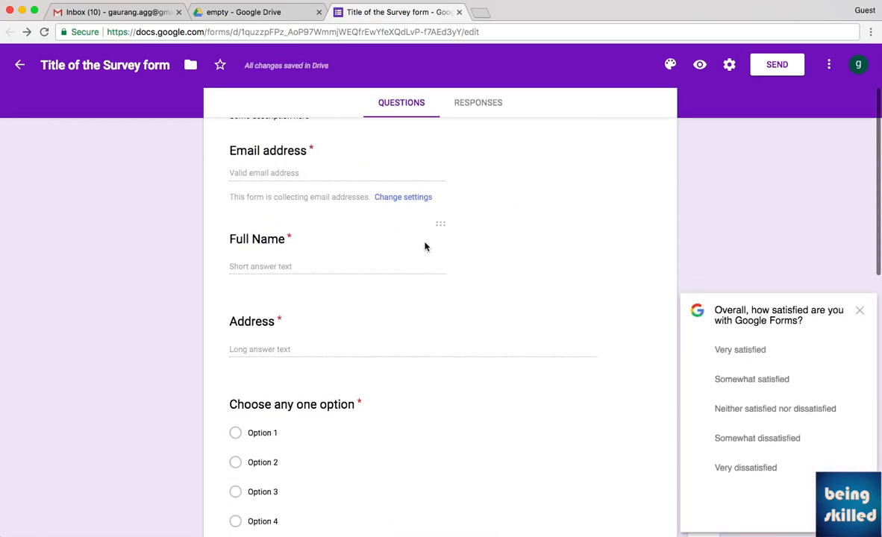
{"action": "scroll", "coordinate": [425, 246], "scroll_direction": "down", "scroll_amount": 3}
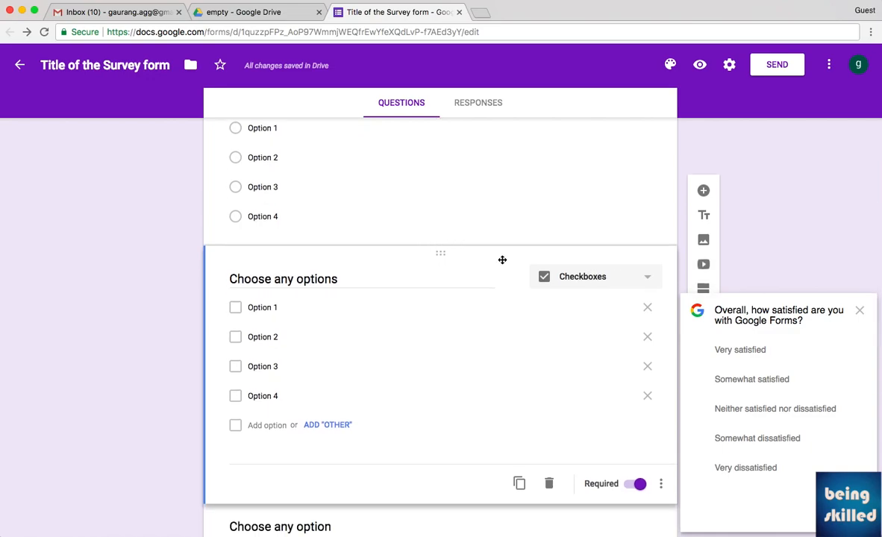
{"action": "scroll", "coordinate": [502, 260], "scroll_direction": "down", "scroll_amount": 5}
{"action": "scroll", "coordinate": [502, 262], "scroll_direction": "up", "scroll_amount": 15}
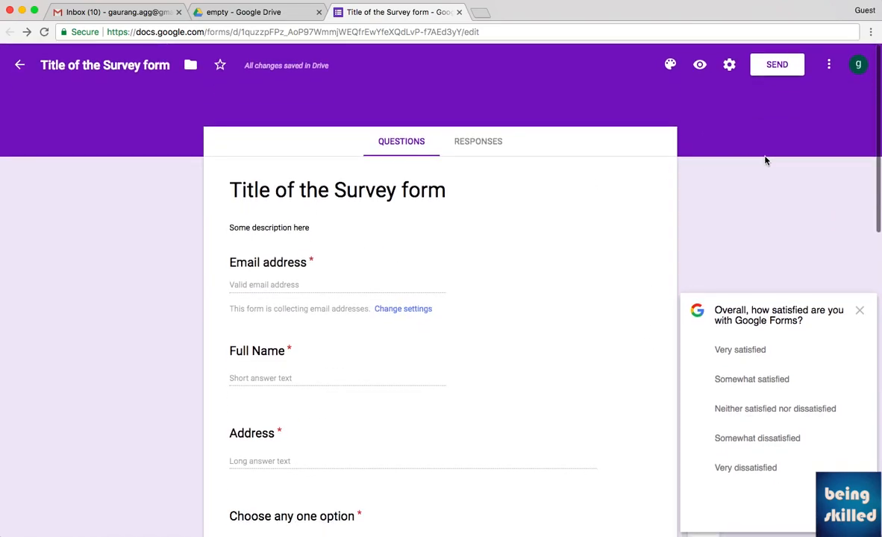
{"action": "left_click", "coordinate": [860, 313]}
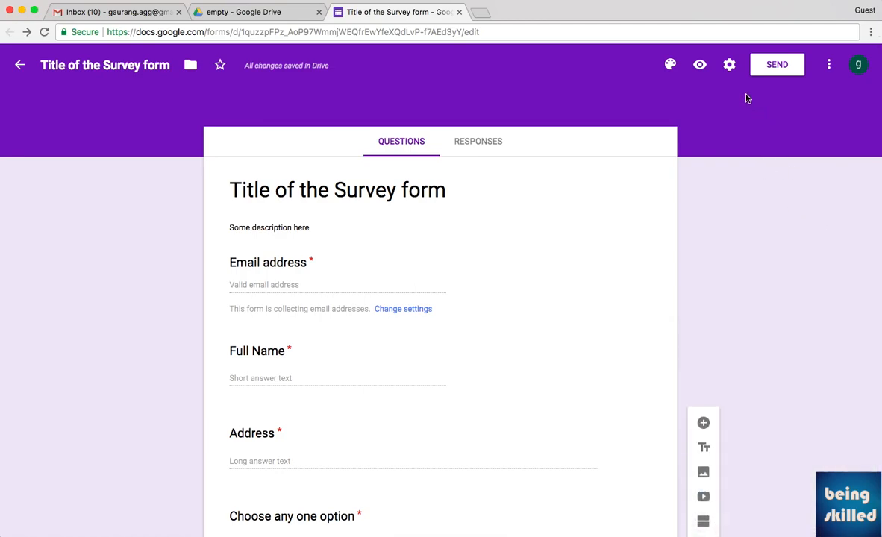
Look over the respondent preview in the new tab, then return to the editor tab.
{"action": "left_click", "coordinate": [699, 66]}
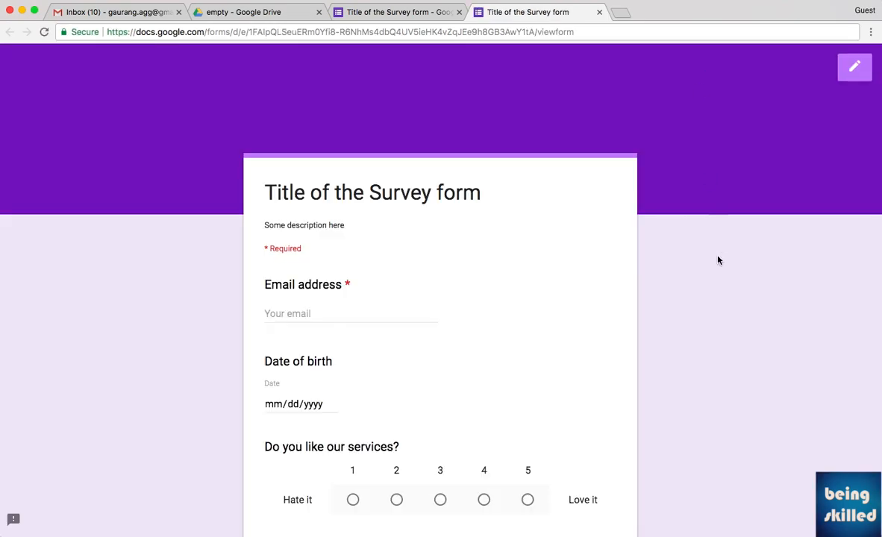
{"action": "scroll", "coordinate": [716, 257], "scroll_direction": "down", "scroll_amount": 3}
{"action": "scroll", "coordinate": [719, 259], "scroll_direction": "down", "scroll_amount": 5}
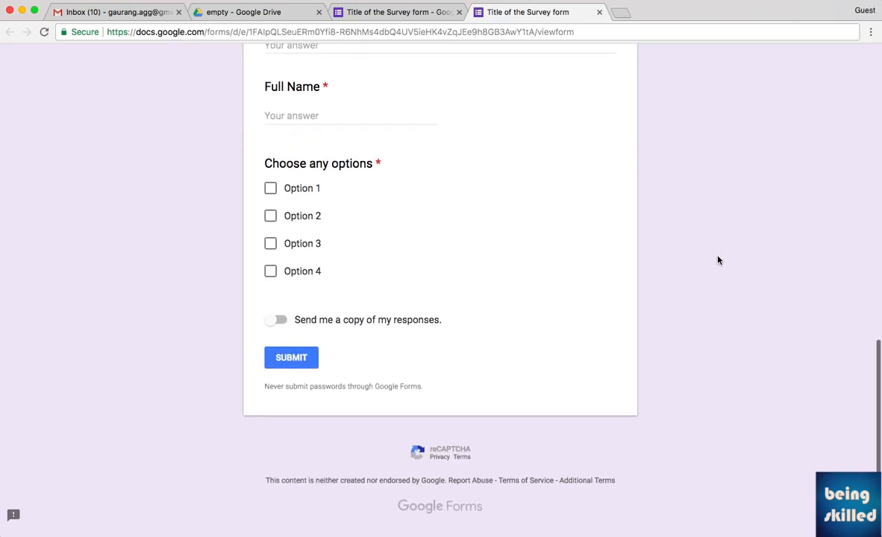
{"action": "scroll", "coordinate": [718, 260], "scroll_direction": "up", "scroll_amount": 10}
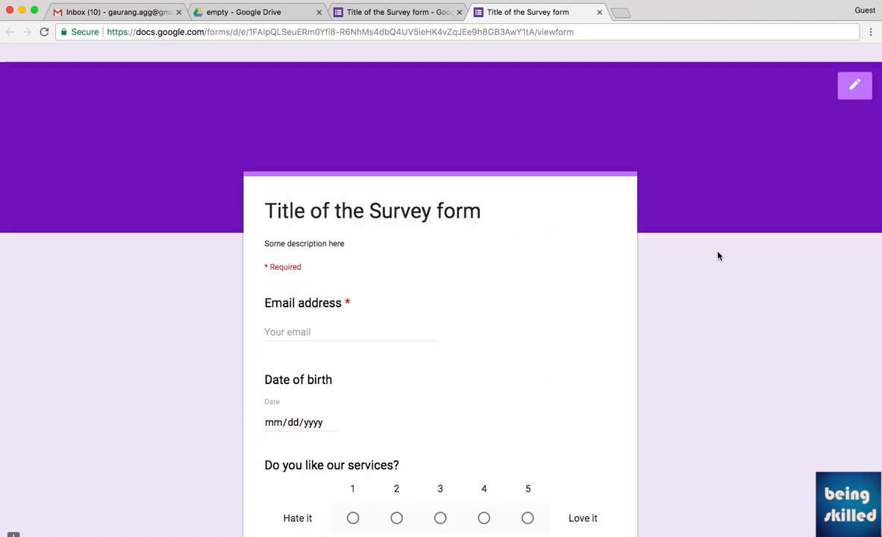
{"action": "left_click", "coordinate": [432, 16]}
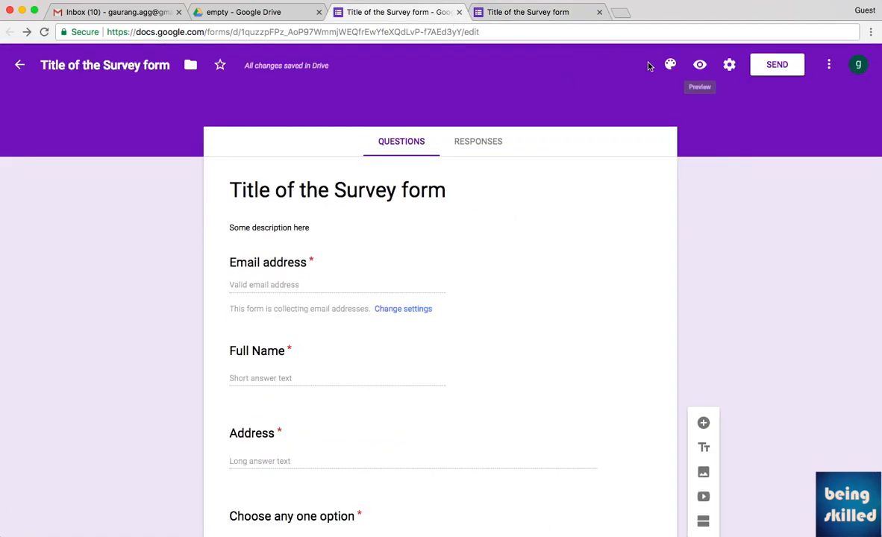
Browse the Send form link, embed and email options, starting to enter a recipient.
{"action": "left_click", "coordinate": [766, 67]}
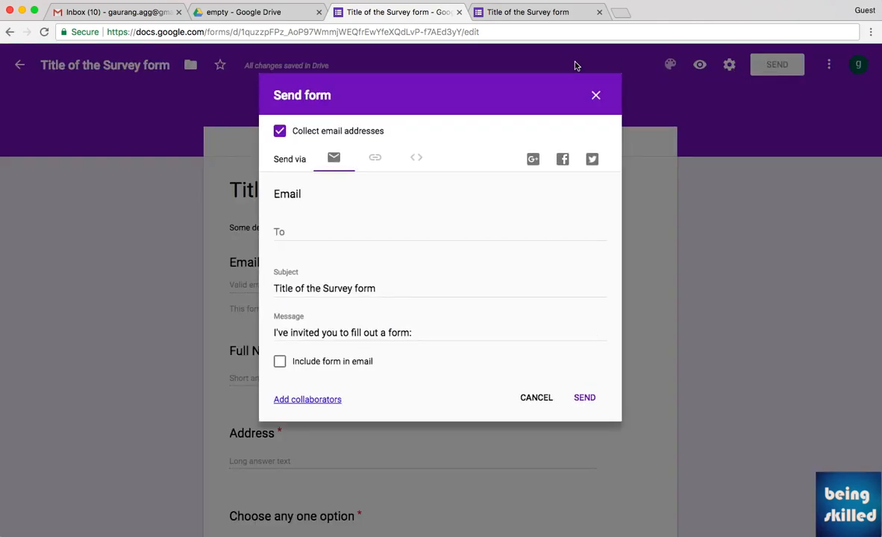
{"action": "left_click", "coordinate": [375, 158]}
{"action": "left_click", "coordinate": [418, 158]}
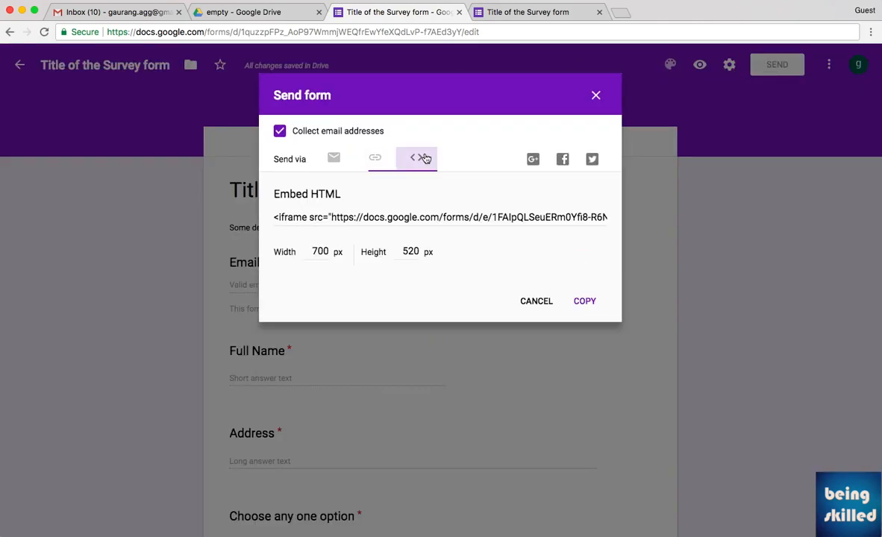
{"action": "left_click", "coordinate": [337, 165]}
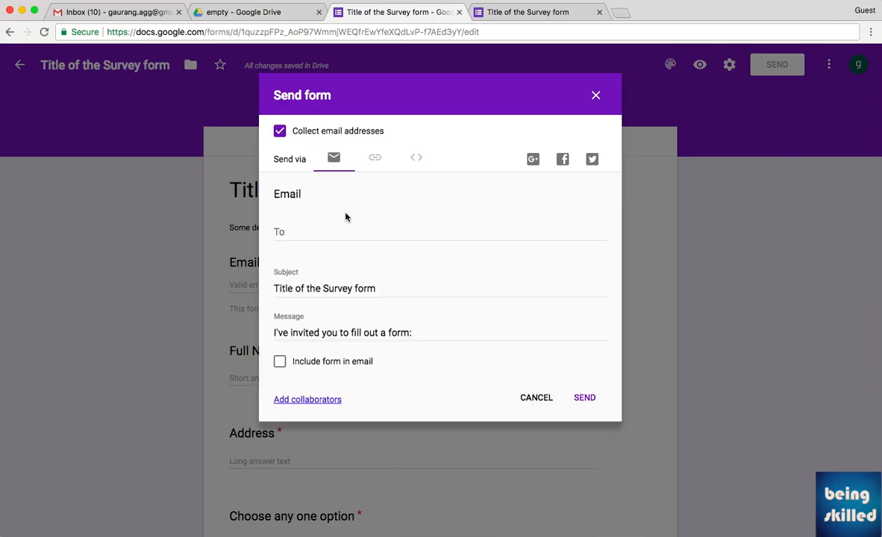
{"action": "left_click", "coordinate": [331, 233]}
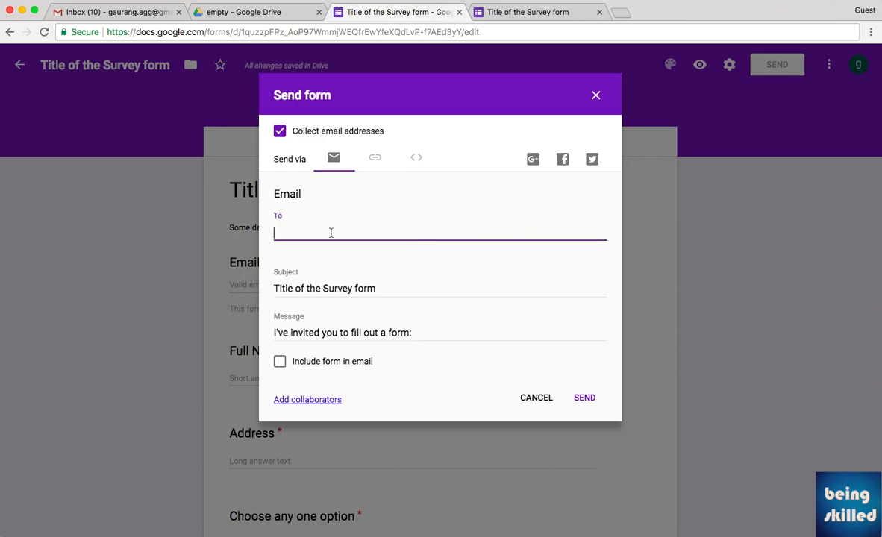
{"action": "type", "text": "gaunrag"}
{"action": "key", "text": "BackSpace"}
Copy the form's shareable link and load it in a new browser tab.
{"action": "left_click", "coordinate": [374, 163]}
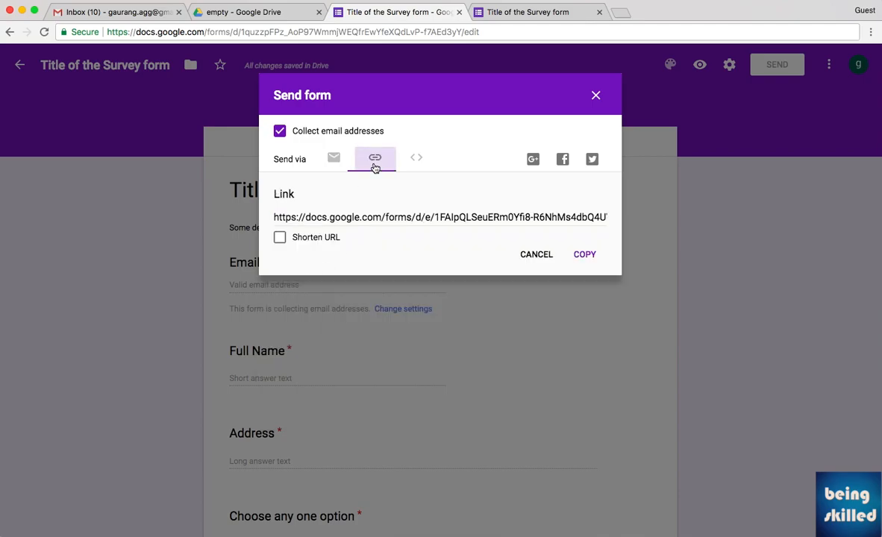
{"action": "left_click", "coordinate": [356, 217]}
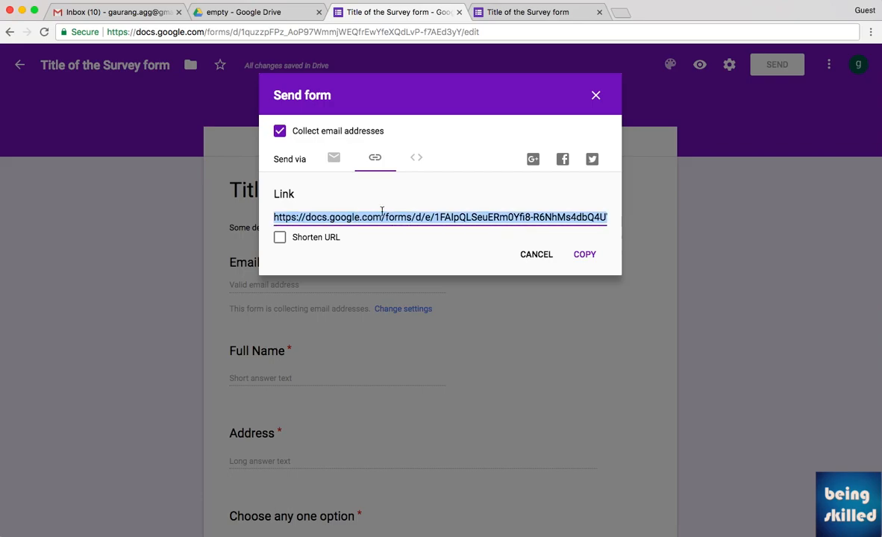
{"action": "key", "text": "ctrl+c"}
{"action": "key", "text": "ctrl+t"}
{"action": "key", "text": "ctrl+v"}
{"action": "key", "text": "Return"}
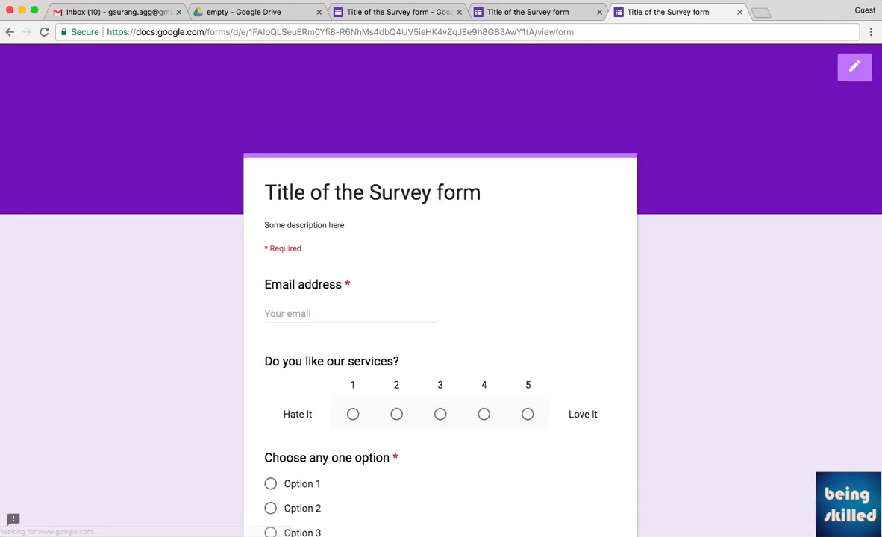
Review the live form's shuffled questions, then go back two tabs to the editor's Send form dialog.
{"action": "scroll", "coordinate": [460, 368], "scroll_direction": "down", "scroll_amount": 5}
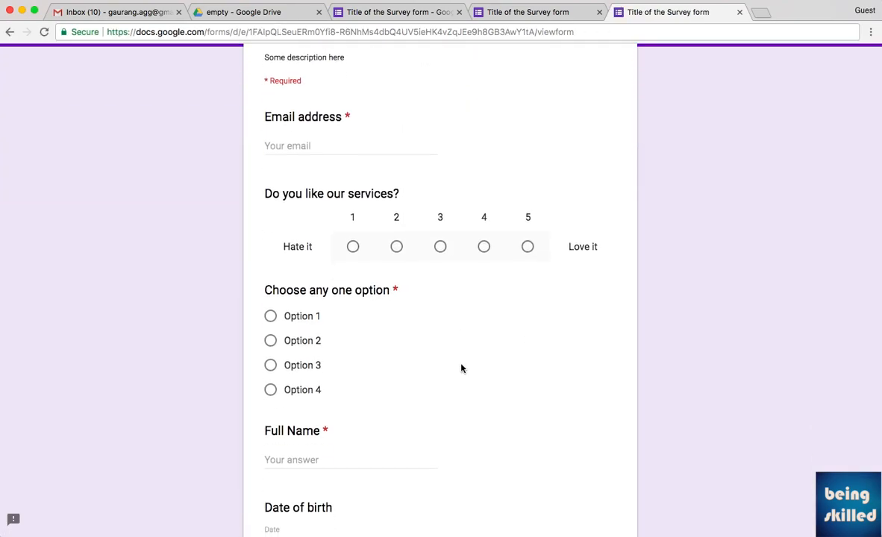
{"action": "scroll", "coordinate": [460, 368], "scroll_direction": "down", "scroll_amount": 10}
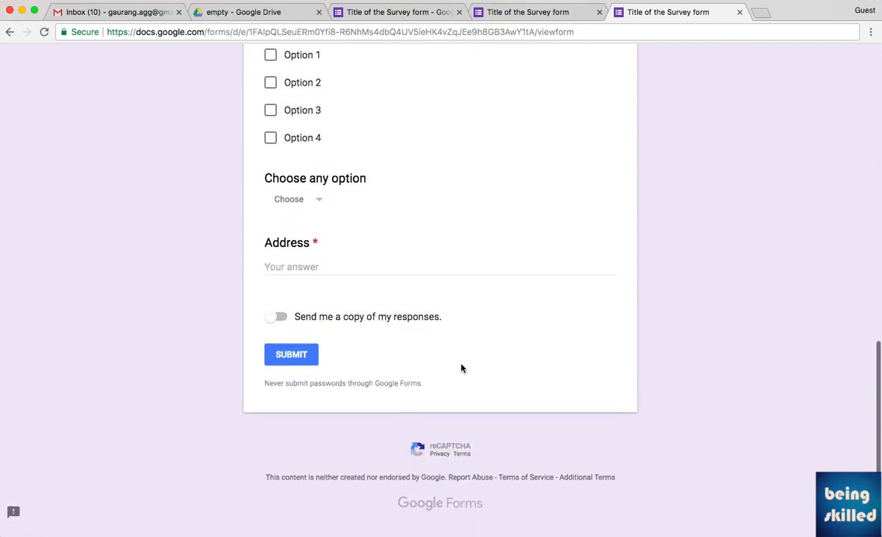
{"action": "scroll", "coordinate": [460, 368], "scroll_direction": "up", "scroll_amount": 15}
{"action": "scroll", "coordinate": [460, 368], "scroll_direction": "down", "scroll_amount": 1}
{"action": "scroll", "coordinate": [461, 367], "scroll_direction": "down", "scroll_amount": 3}
{"action": "scroll", "coordinate": [461, 367], "scroll_direction": "up", "scroll_amount": 3}
{"action": "scroll", "coordinate": [461, 368], "scroll_direction": "down", "scroll_amount": 4}
{"action": "scroll", "coordinate": [461, 368], "scroll_direction": "down", "scroll_amount": 5}
{"action": "scroll", "coordinate": [461, 368], "scroll_direction": "up", "scroll_amount": 7}
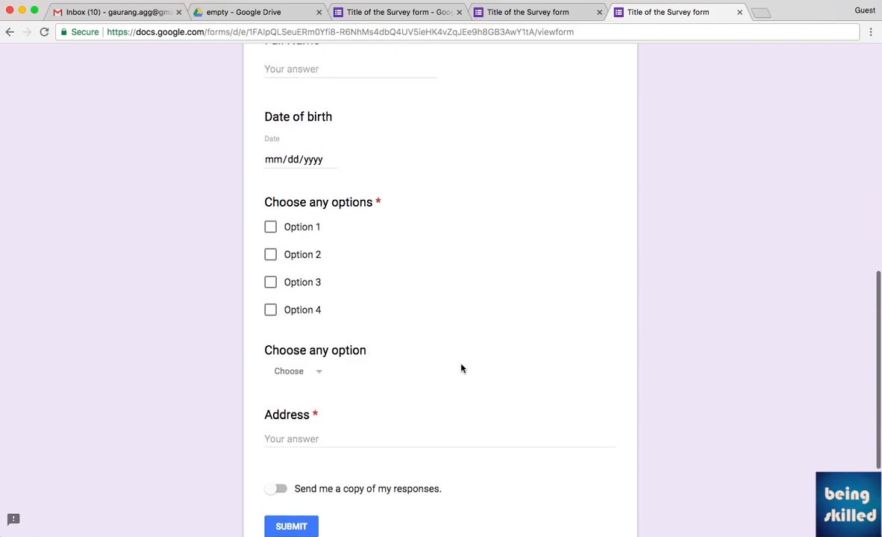
{"action": "key", "text": "ctrl+shift+Tab"}
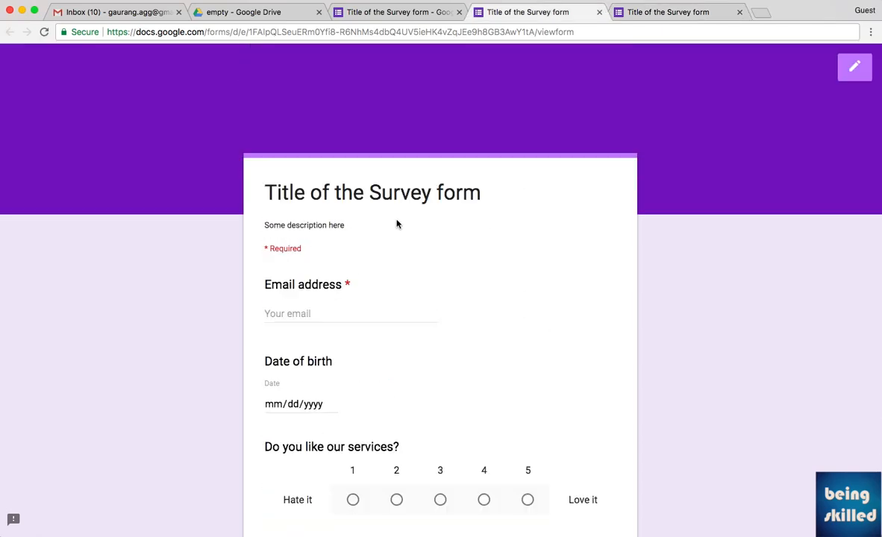
{"action": "key", "text": "ctrl+shift+Tab"}
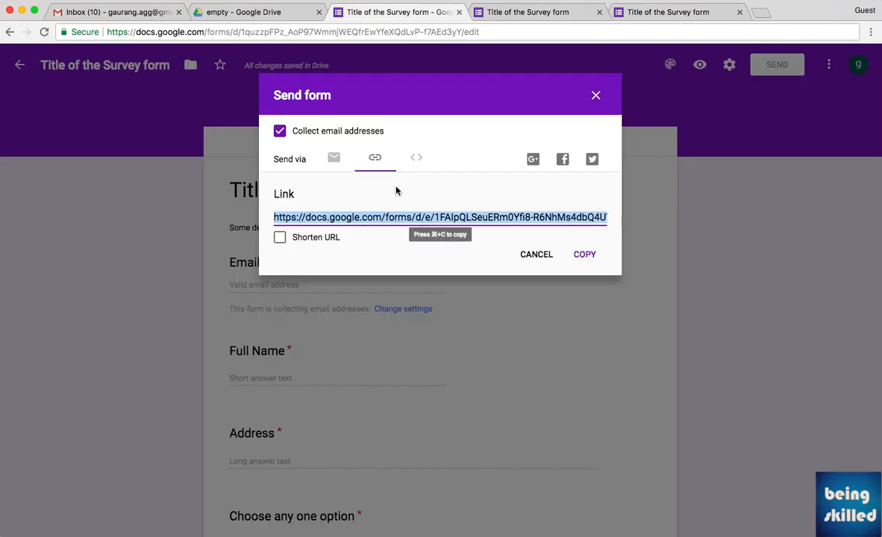
Show the form's 700×520 px iframe embed code and select it.
{"action": "left_click", "coordinate": [417, 160]}
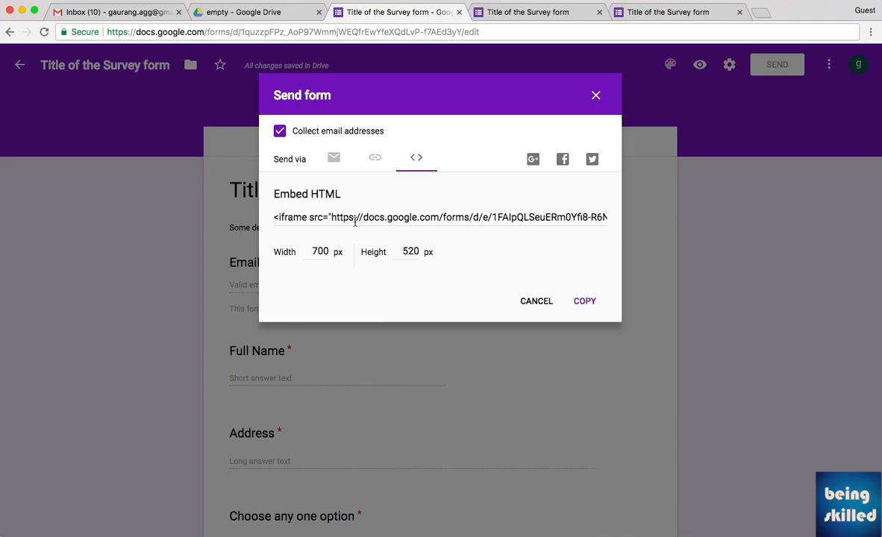
{"action": "left_click", "coordinate": [377, 217]}
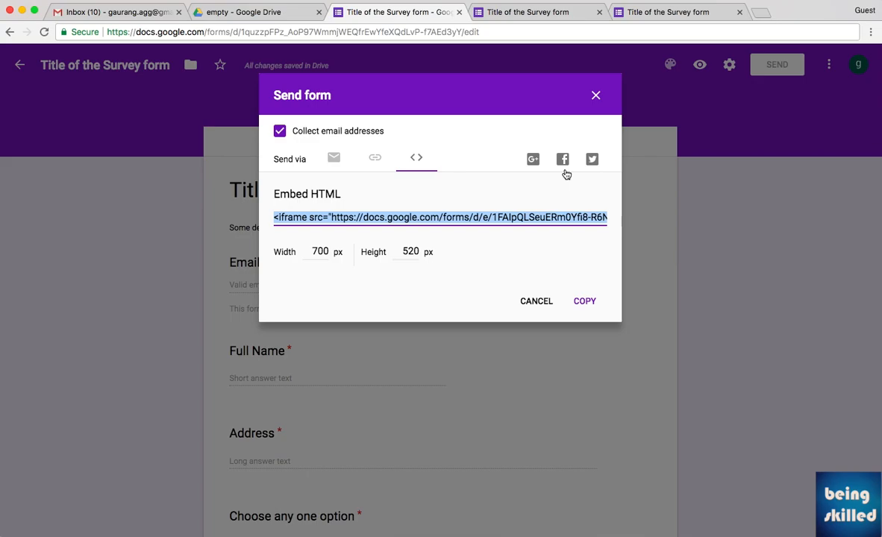
Close the Send form dialog and enter a respondent e-mail address in the live survey.
{"action": "left_click", "coordinate": [596, 95]}
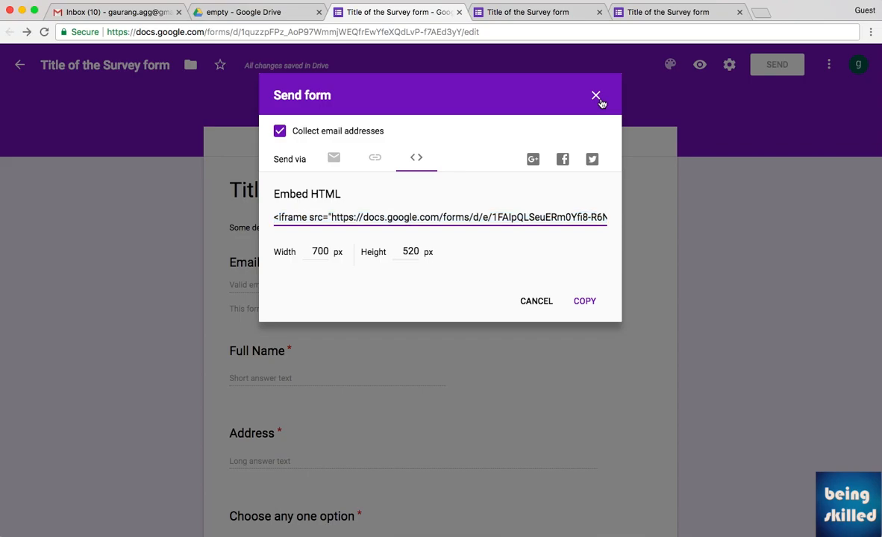
{"action": "left_click", "coordinate": [683, 21]}
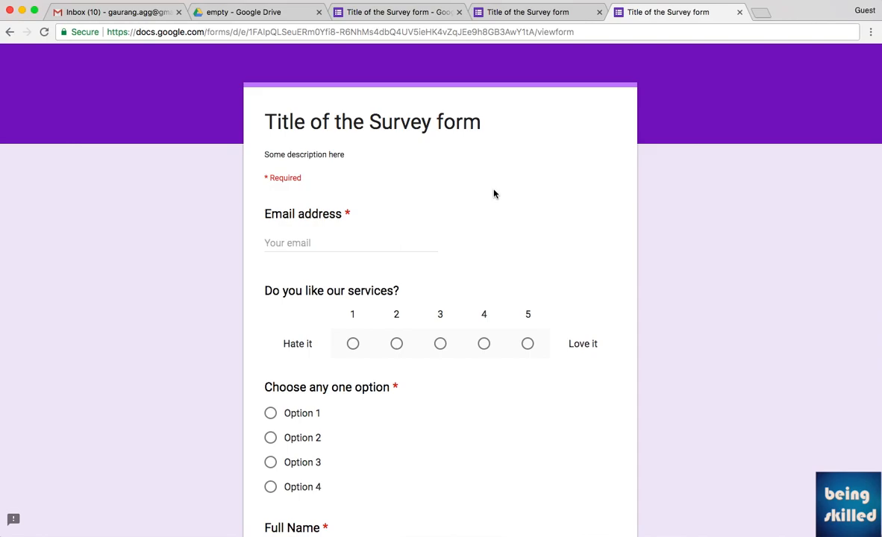
{"action": "left_click", "coordinate": [321, 243]}
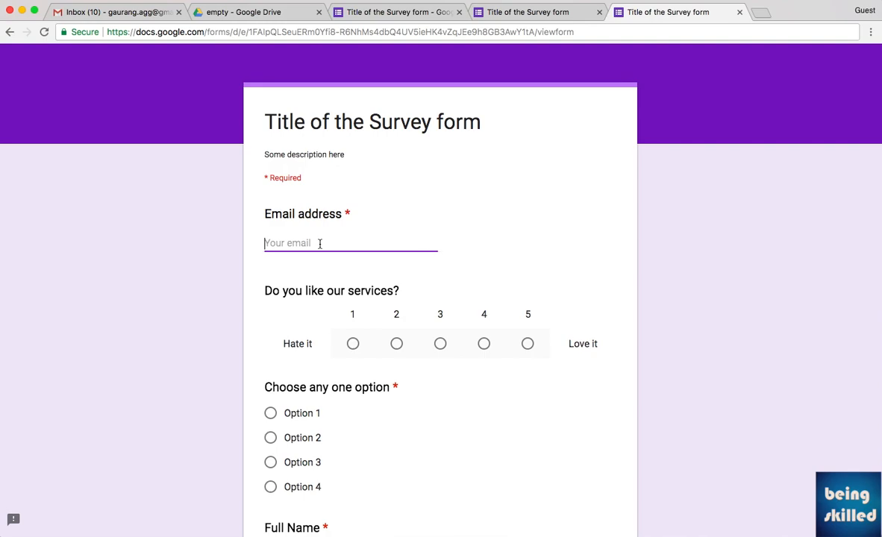
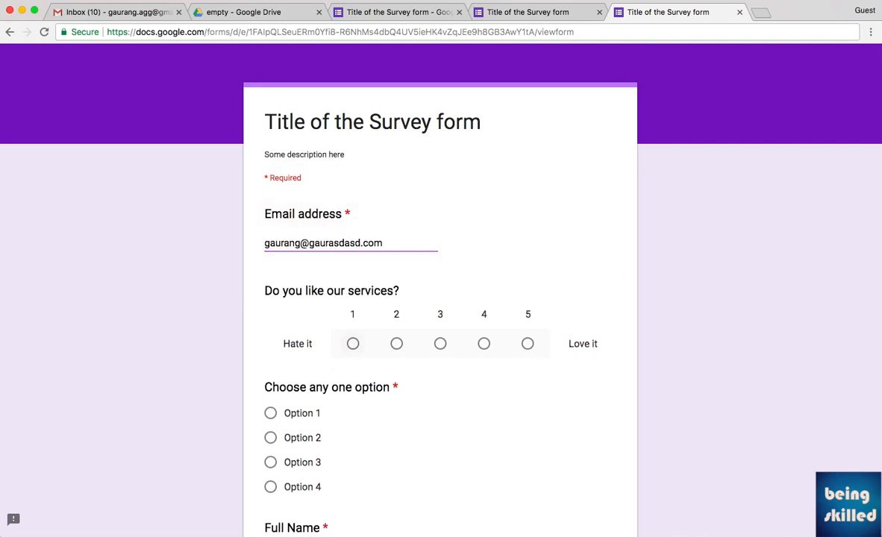
{"action": "key", "text": "Tab"}
Rate the services 4, answer Option 2, and enter a full name.
{"action": "left_click", "coordinate": [483, 343]}
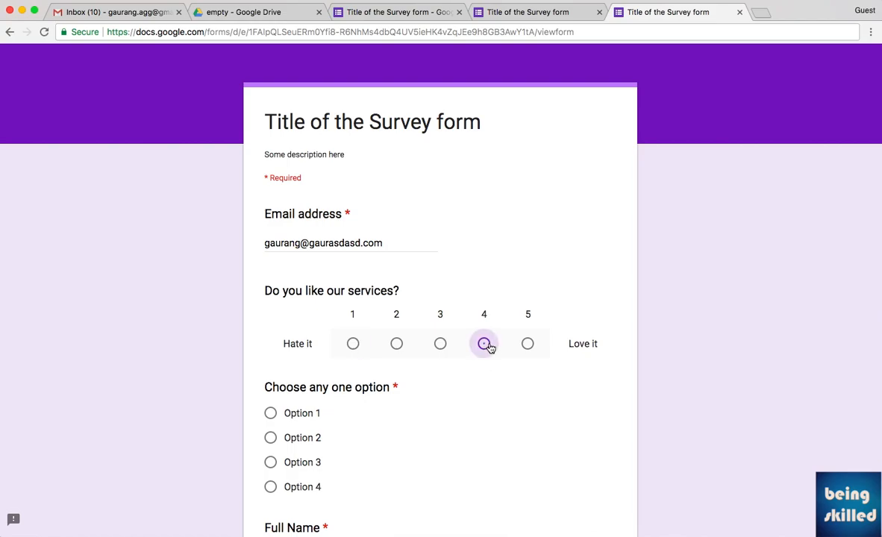
{"action": "scroll", "coordinate": [657, 383], "scroll_direction": "down", "scroll_amount": 2}
{"action": "scroll", "coordinate": [657, 384], "scroll_direction": "up", "scroll_amount": 1}
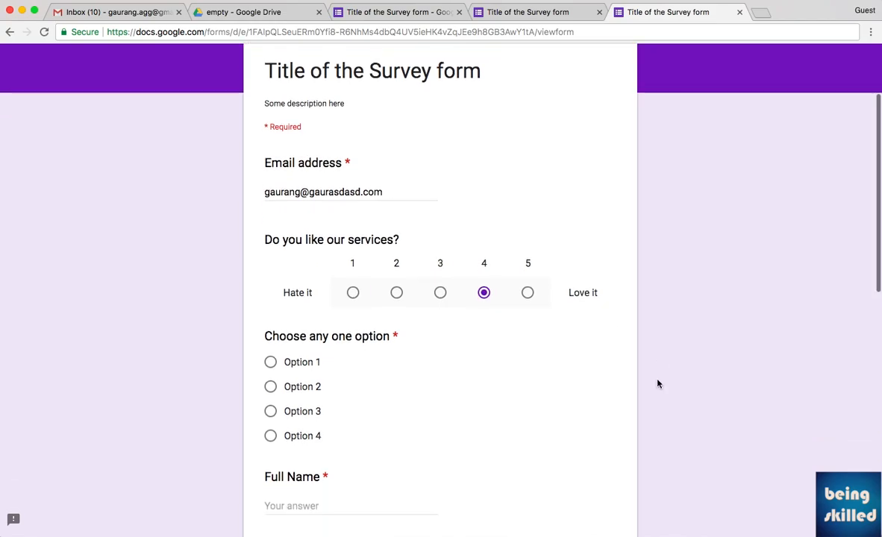
{"action": "scroll", "coordinate": [658, 383], "scroll_direction": "down", "scroll_amount": 2}
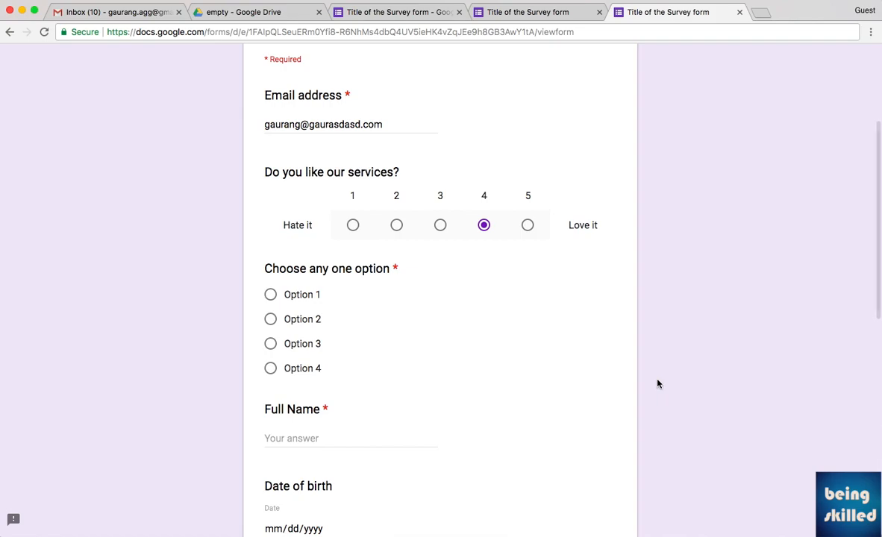
{"action": "scroll", "coordinate": [658, 384], "scroll_direction": "down", "scroll_amount": 2}
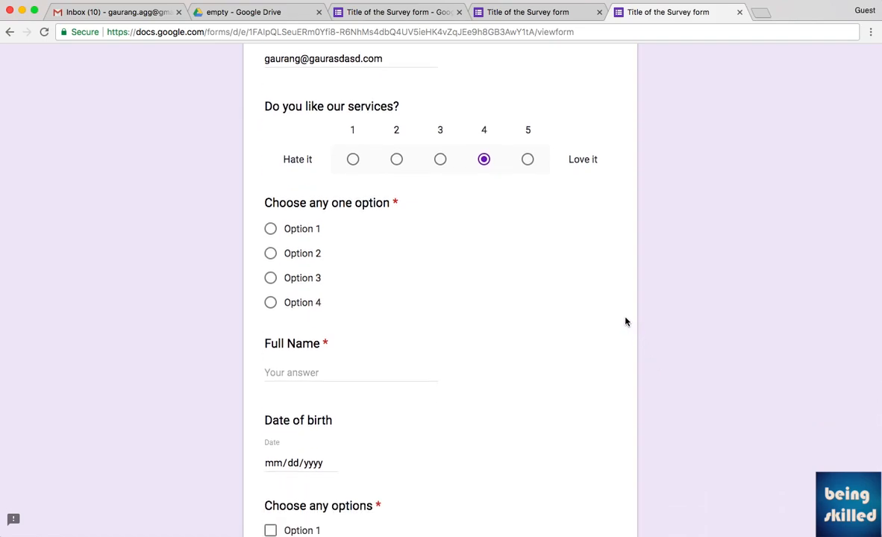
{"action": "left_click", "coordinate": [291, 254]}
{"action": "left_click", "coordinate": [353, 370]}
{"action": "type", "text": "hahhahah"}
{"action": "scroll", "coordinate": [354, 371], "scroll_direction": "down", "scroll_amount": 2}
{"action": "scroll", "coordinate": [299, 329], "scroll_direction": "down", "scroll_amount": 2}
Set birth date 05/03/2018, tick Option 1, choose dropdown Option 3, and enter an address.
{"action": "left_click", "coordinate": [311, 332]}
{"action": "left_click", "coordinate": [331, 332]}
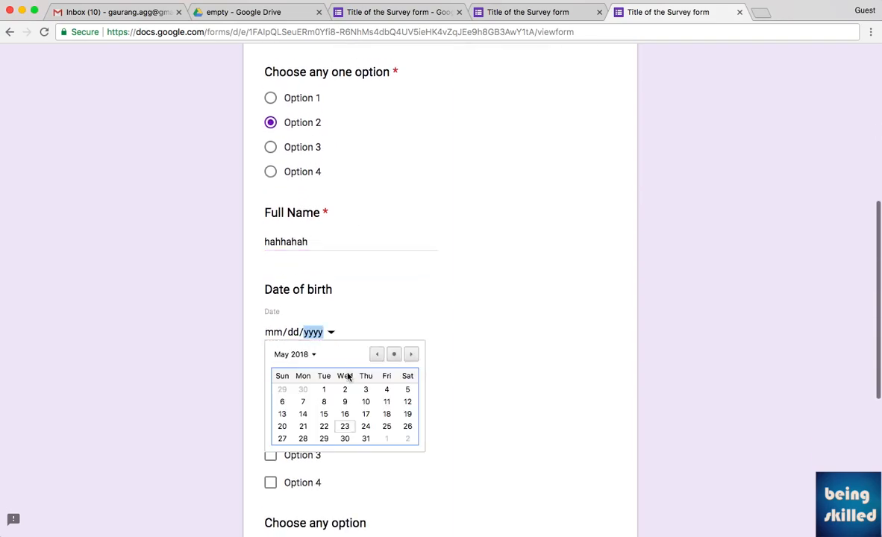
{"action": "left_click", "coordinate": [366, 390]}
{"action": "left_click", "coordinate": [300, 404]}
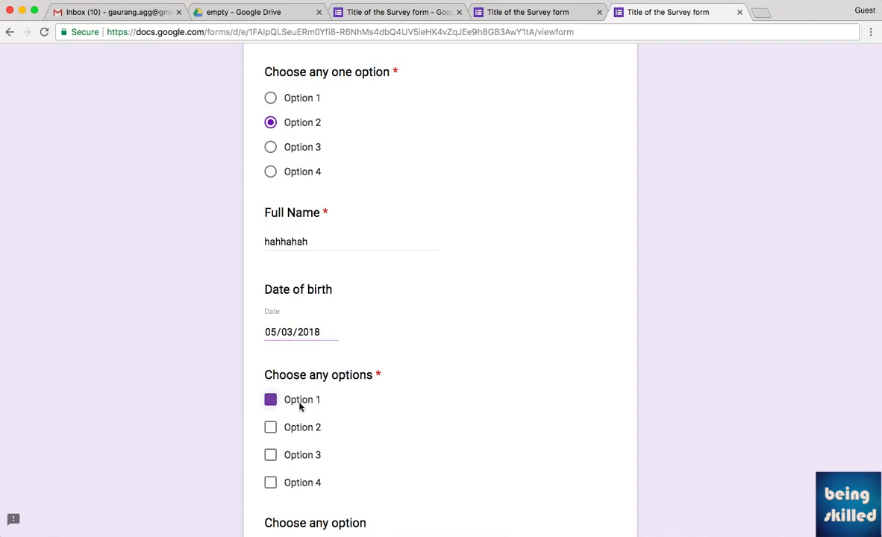
{"action": "scroll", "coordinate": [412, 439], "scroll_direction": "down", "scroll_amount": 5}
{"action": "left_click", "coordinate": [302, 373]}
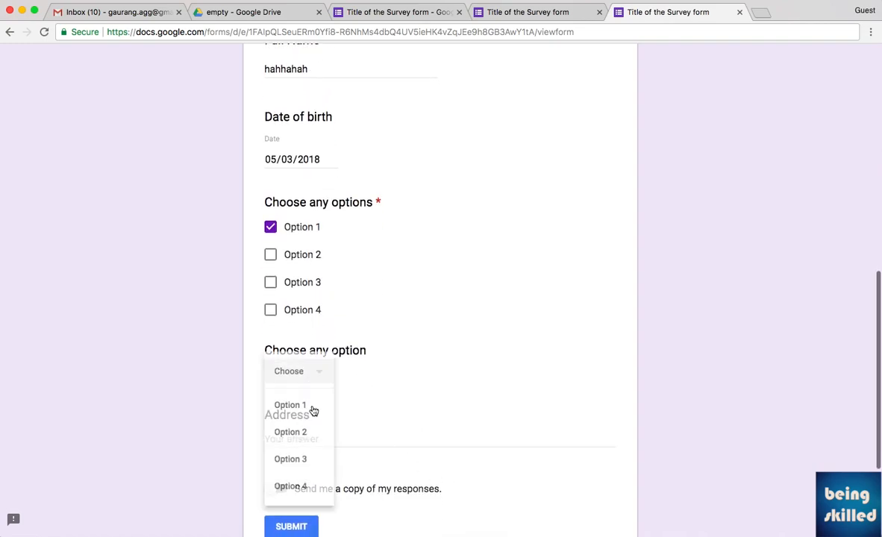
{"action": "left_click", "coordinate": [305, 462]}
{"action": "left_click", "coordinate": [351, 438]}
{"action": "type", "text": "871381731873"}
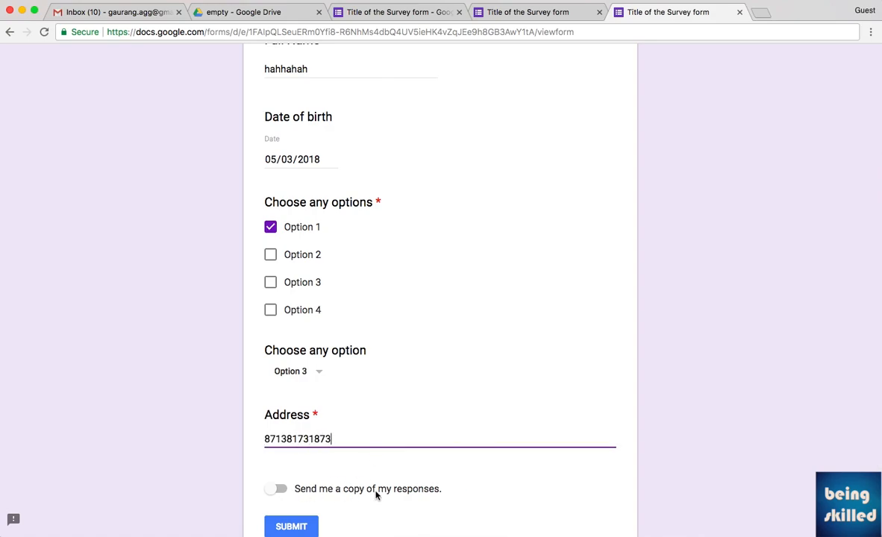
{"action": "left_click", "coordinate": [276, 488]}
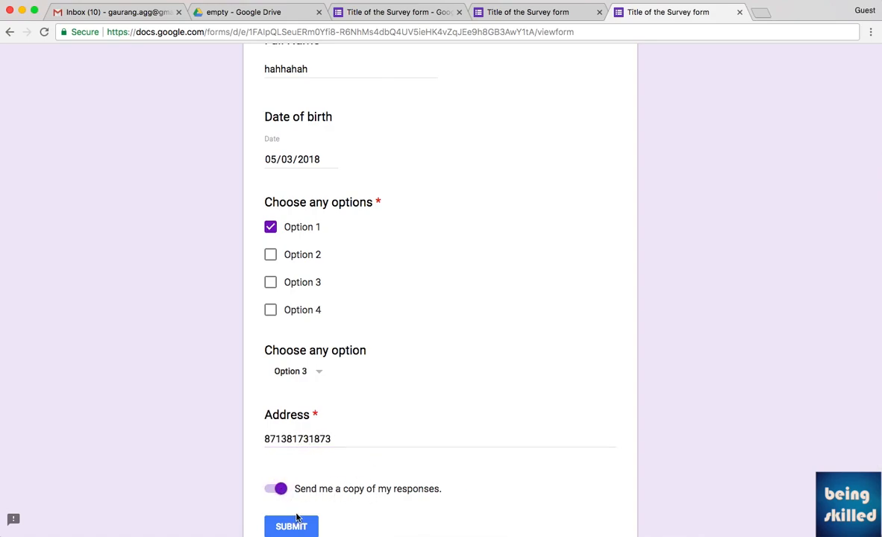
{"action": "left_click", "coordinate": [276, 491]}
{"action": "scroll", "coordinate": [373, 365], "scroll_direction": "up", "scroll_amount": 10}
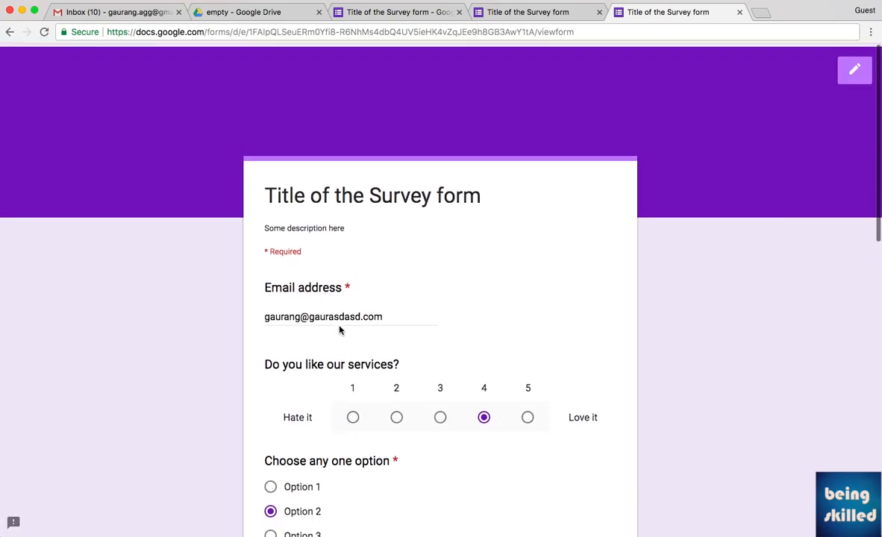
{"action": "scroll", "coordinate": [404, 314], "scroll_direction": "down", "scroll_amount": 15}
Submit the test response, then start another blank response from the confirmation page.
{"action": "left_click", "coordinate": [291, 359]}
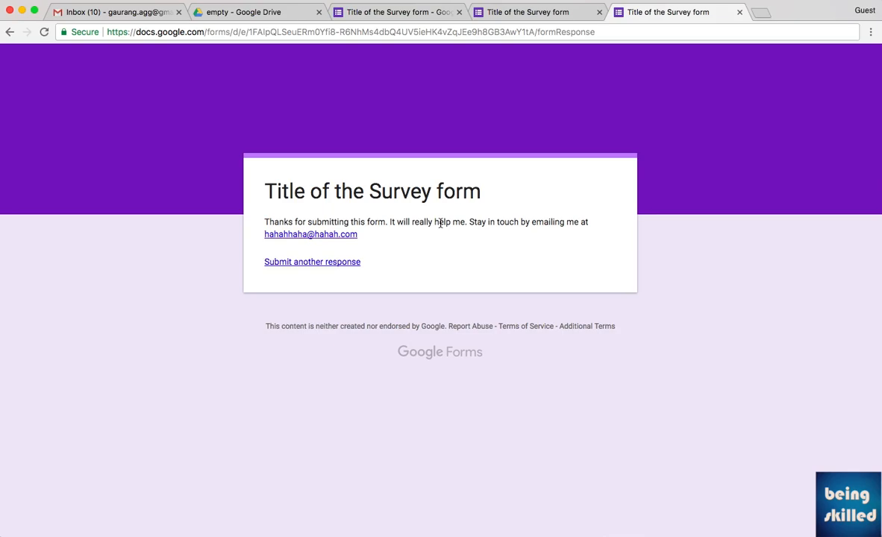
{"action": "left_click", "coordinate": [320, 262]}
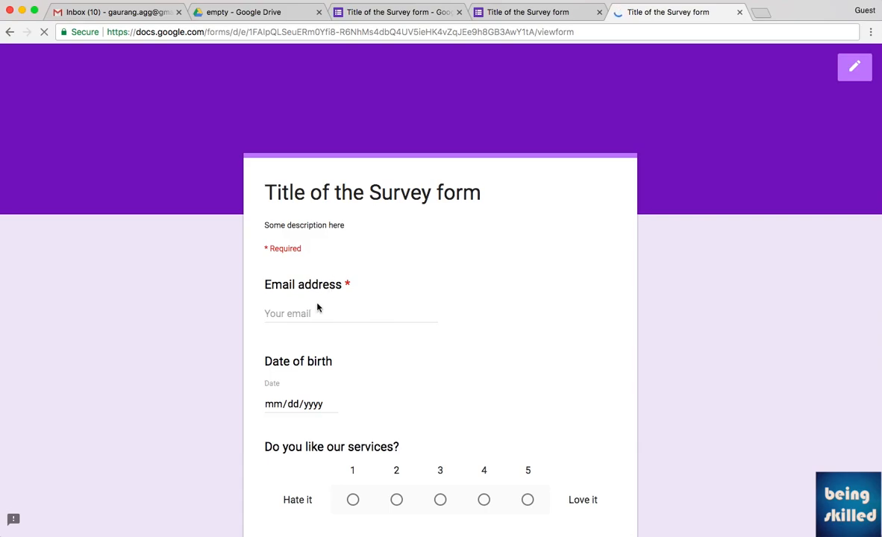
Enter an e-mail address, birth date 05/05/2018, rating 3 and dropdown Option 2.
{"action": "left_click", "coordinate": [308, 314]}
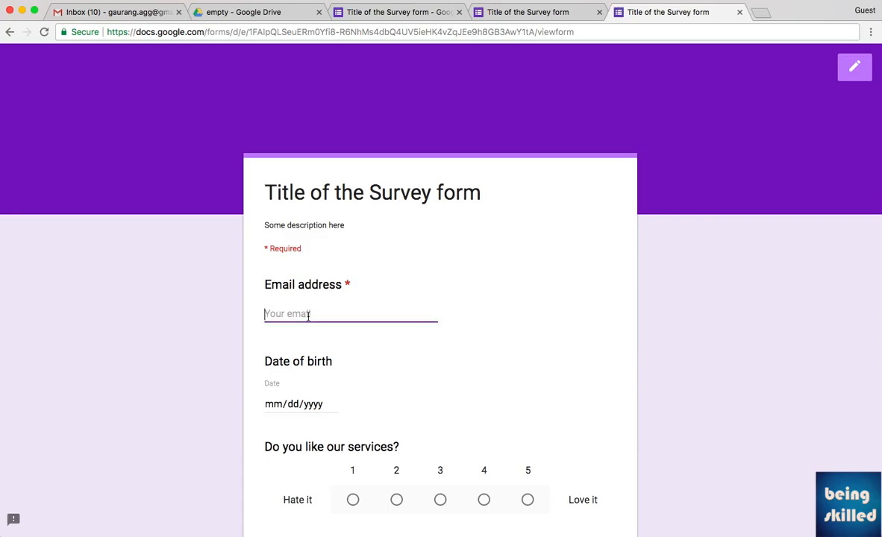
{"action": "type", "text": "iwjir3je32@"}
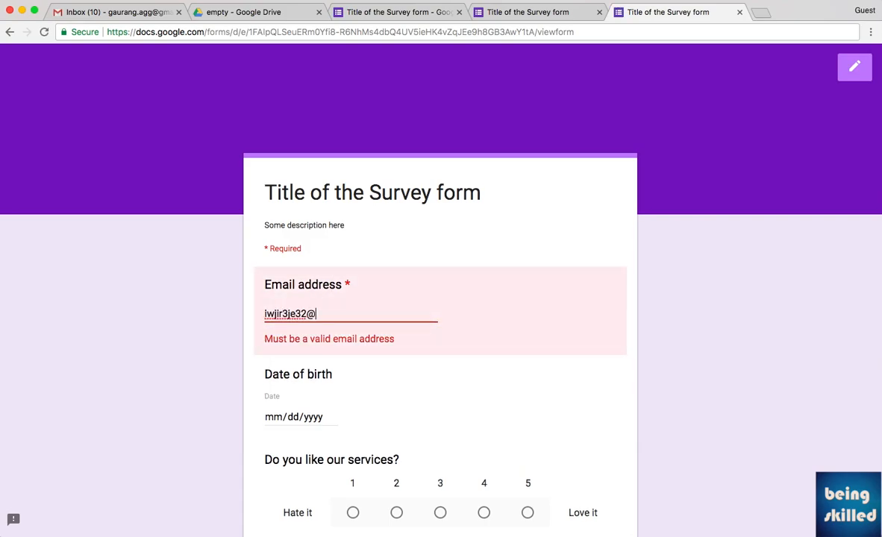
{"action": "type", "text": "w8eu23dfijewifjef.com"}
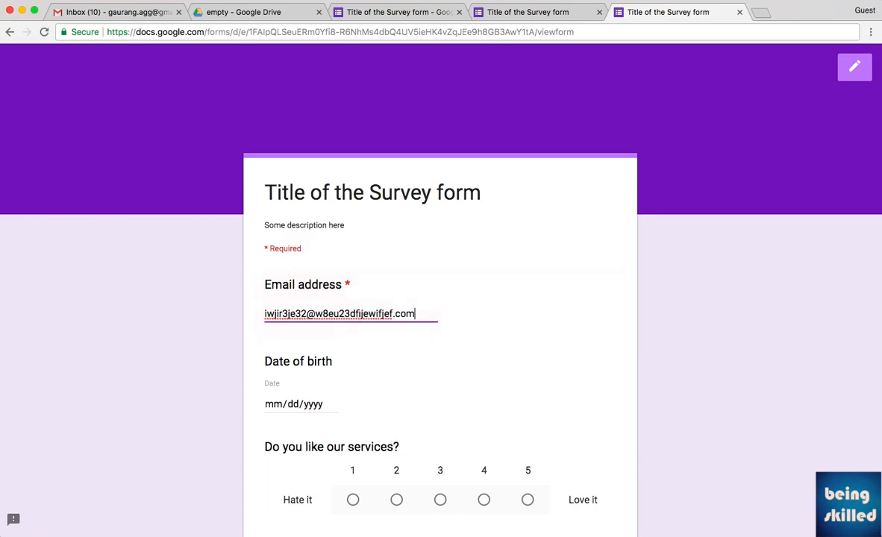
{"action": "scroll", "coordinate": [312, 303], "scroll_direction": "down", "scroll_amount": 3}
{"action": "left_click", "coordinate": [313, 239]}
{"action": "left_click", "coordinate": [330, 239]}
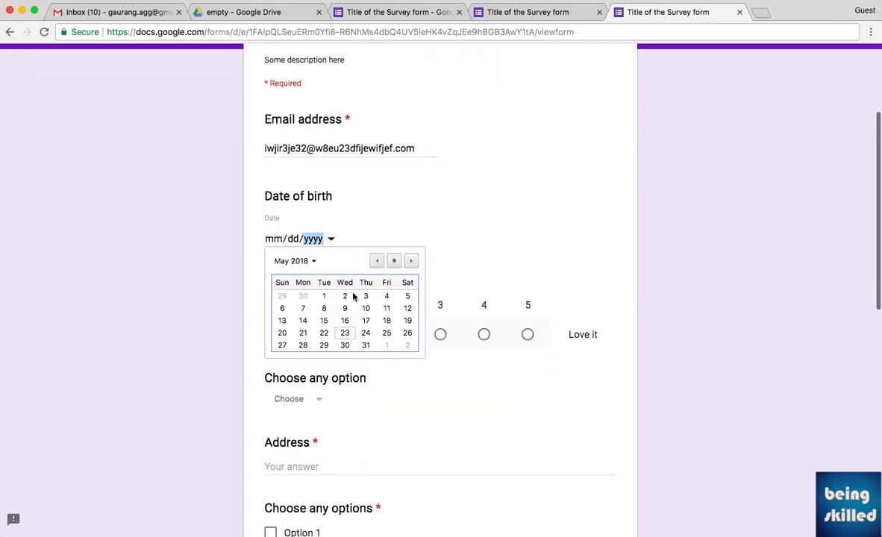
{"action": "left_click", "coordinate": [406, 297]}
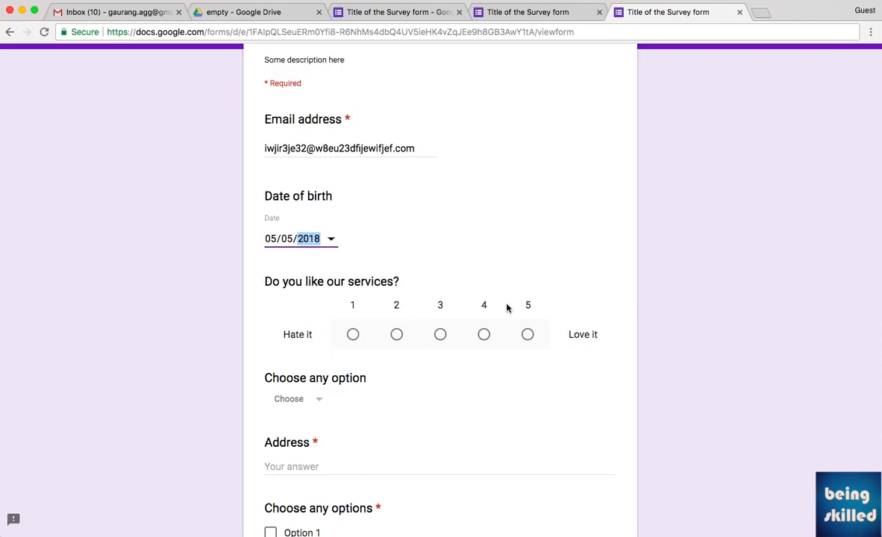
{"action": "left_click", "coordinate": [440, 335]}
{"action": "scroll", "coordinate": [367, 338], "scroll_direction": "down", "scroll_amount": 2}
{"action": "left_click", "coordinate": [317, 268]}
{"action": "left_click", "coordinate": [315, 299]}
Enter an address, tick Option 3, answer Option 3, and fill in a full name.
{"action": "left_click", "coordinate": [289, 324]}
{"action": "type", "text": "324234e32e32e"}
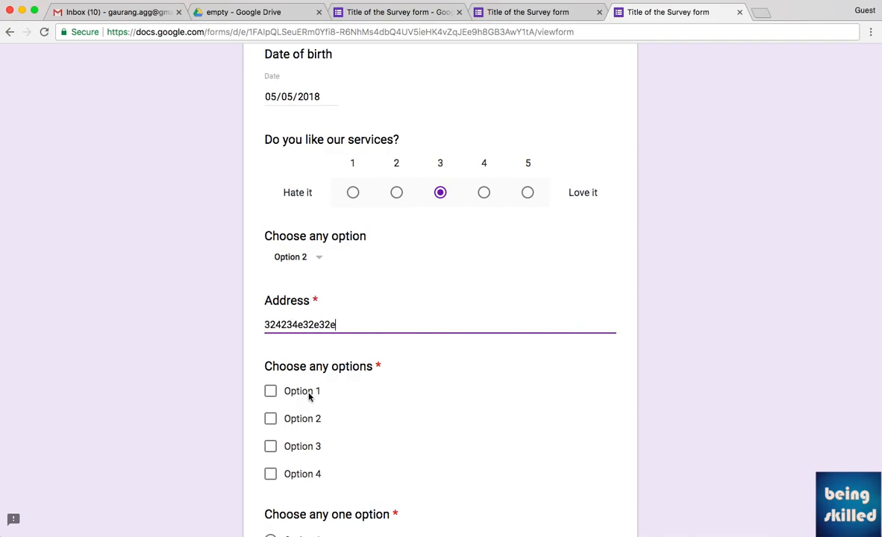
{"action": "left_click", "coordinate": [308, 446]}
{"action": "scroll", "coordinate": [406, 456], "scroll_direction": "down", "scroll_amount": 5}
{"action": "left_click", "coordinate": [317, 404]}
{"action": "scroll", "coordinate": [319, 444], "scroll_direction": "down", "scroll_amount": 4}
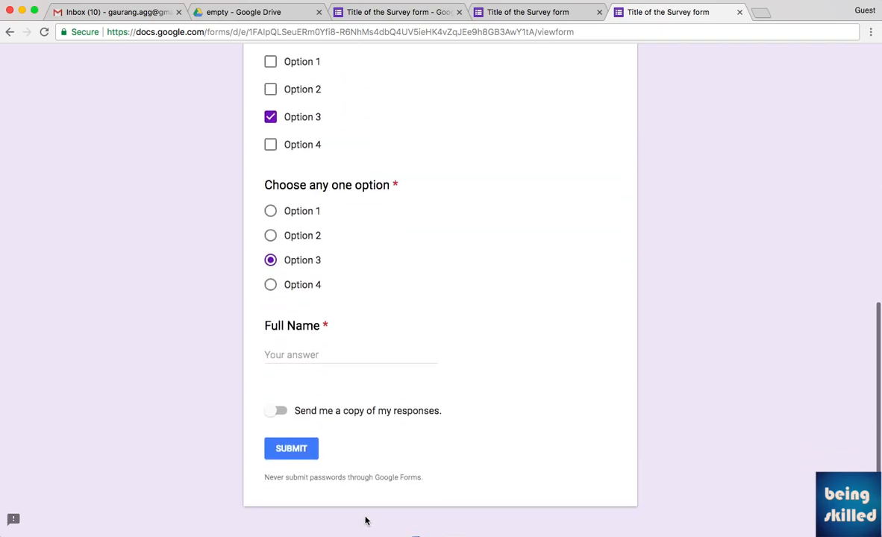
{"action": "left_click", "coordinate": [298, 350]}
{"action": "type", "text": "Gaurang"}
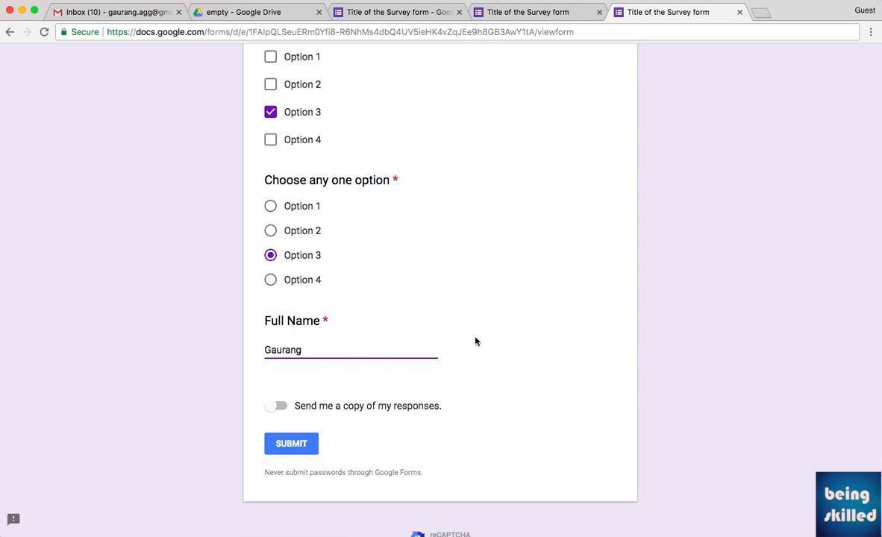
{"action": "scroll", "coordinate": [420, 357], "scroll_direction": "up", "scroll_amount": 10}
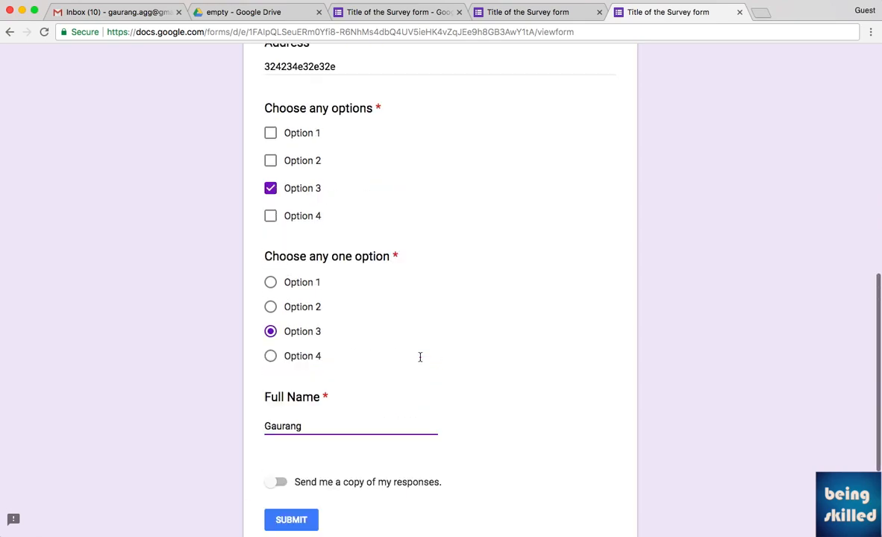
{"action": "scroll", "coordinate": [420, 361], "scroll_direction": "down", "scroll_amount": 10}
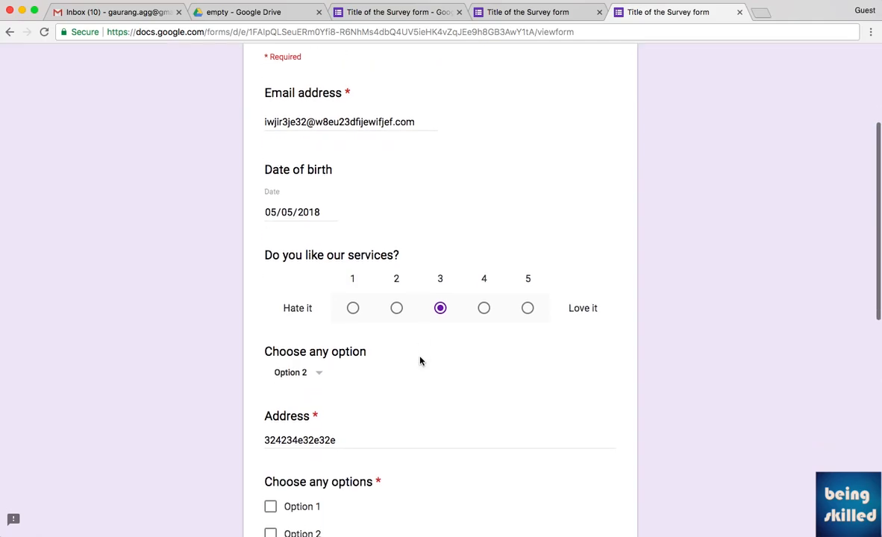
{"action": "scroll", "coordinate": [420, 361], "scroll_direction": "up", "scroll_amount": 2}
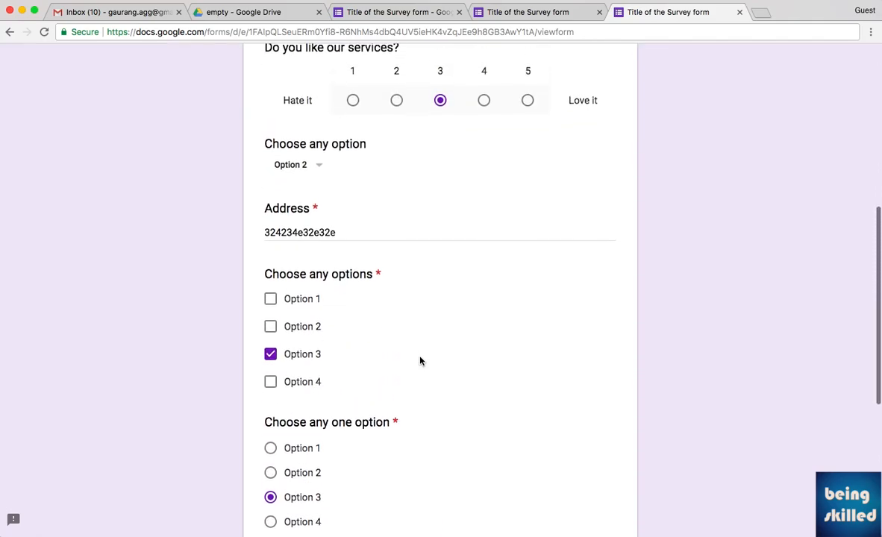
{"action": "scroll", "coordinate": [420, 362], "scroll_direction": "down", "scroll_amount": 4}
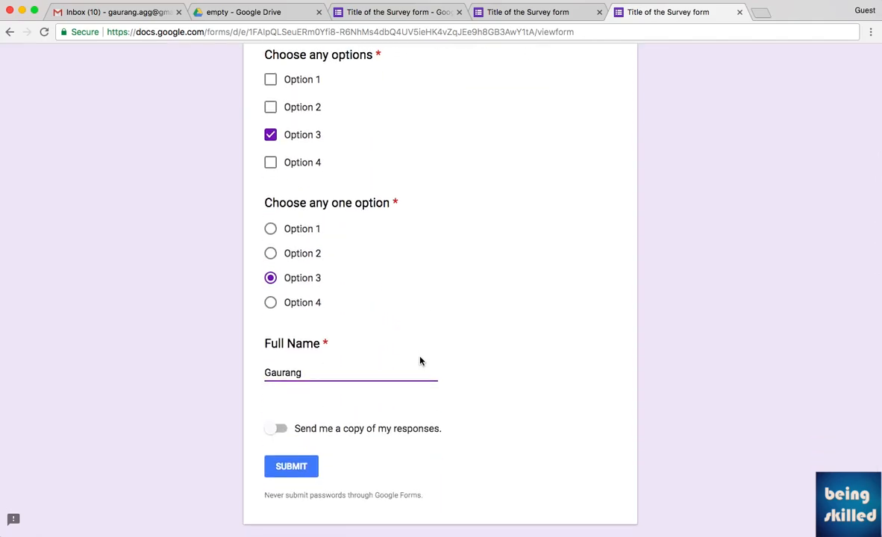
{"action": "scroll", "coordinate": [420, 361], "scroll_direction": "up", "scroll_amount": 2}
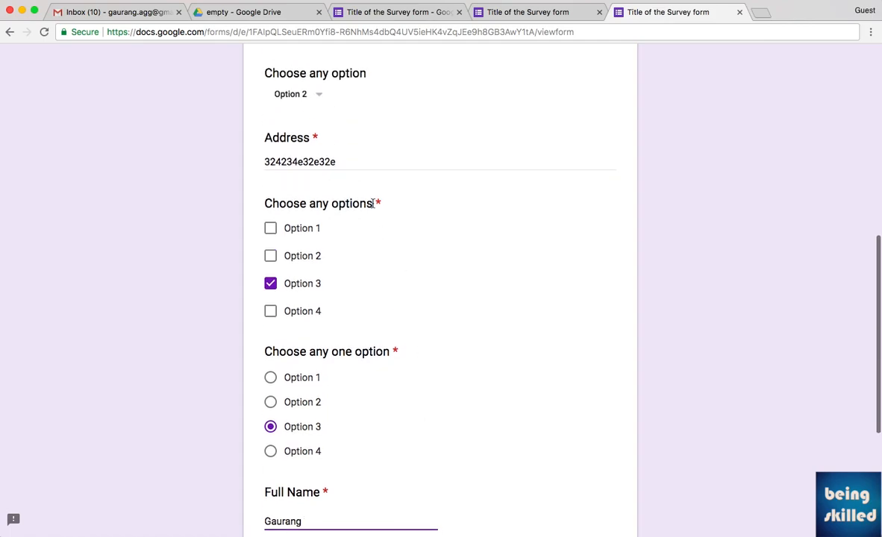
{"action": "scroll", "coordinate": [373, 205], "scroll_direction": "up", "scroll_amount": 3}
{"action": "scroll", "coordinate": [373, 206], "scroll_direction": "up", "scroll_amount": 3}
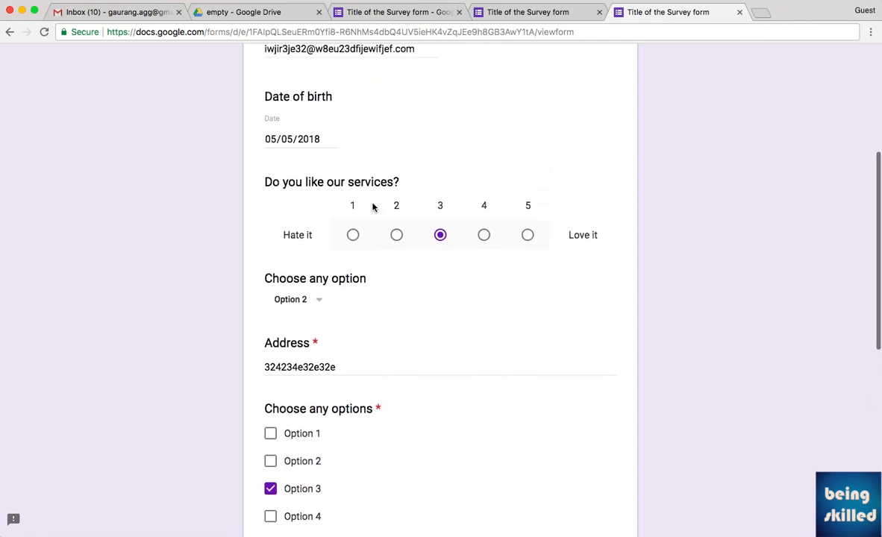
Open the form's Presentation settings and glance over the filled-in live survey.
{"action": "left_click", "coordinate": [394, 19]}
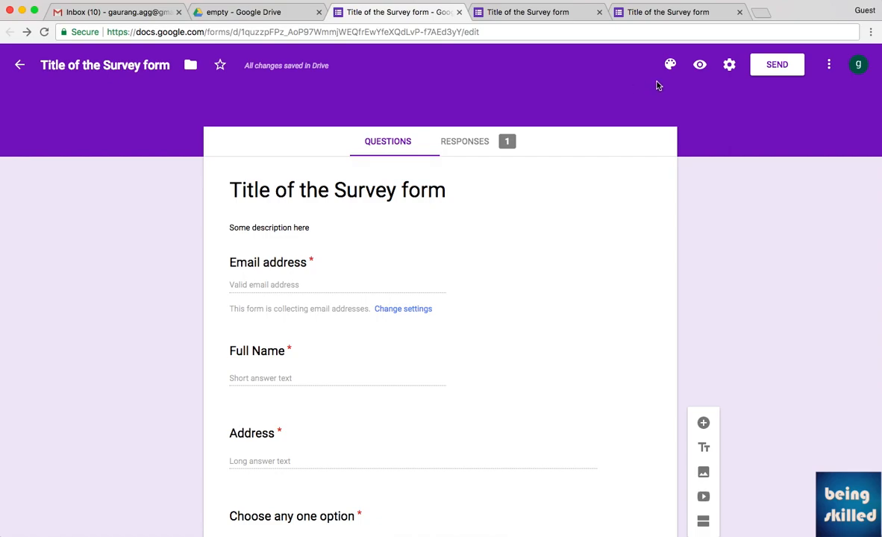
{"action": "left_click", "coordinate": [728, 67]}
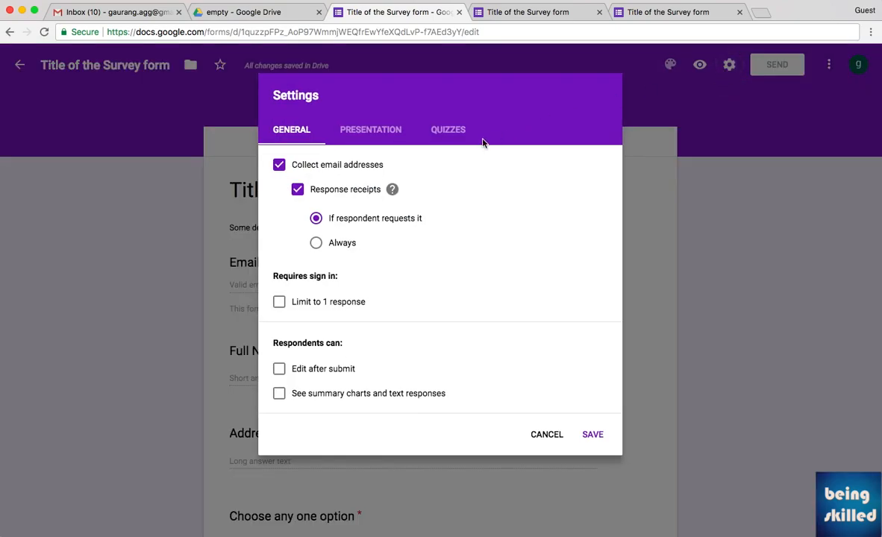
{"action": "left_click", "coordinate": [373, 132]}
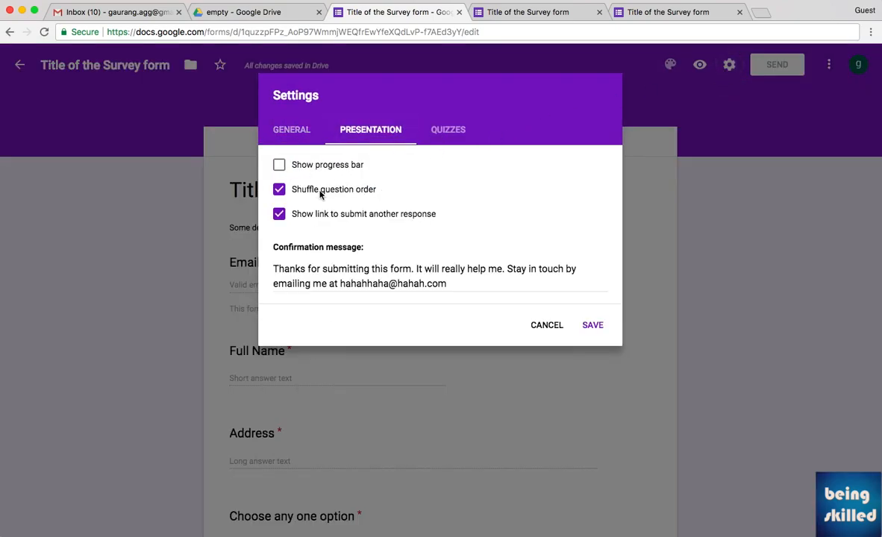
{"action": "left_click", "coordinate": [655, 16]}
{"action": "scroll", "coordinate": [555, 216], "scroll_direction": "up", "scroll_amount": 2}
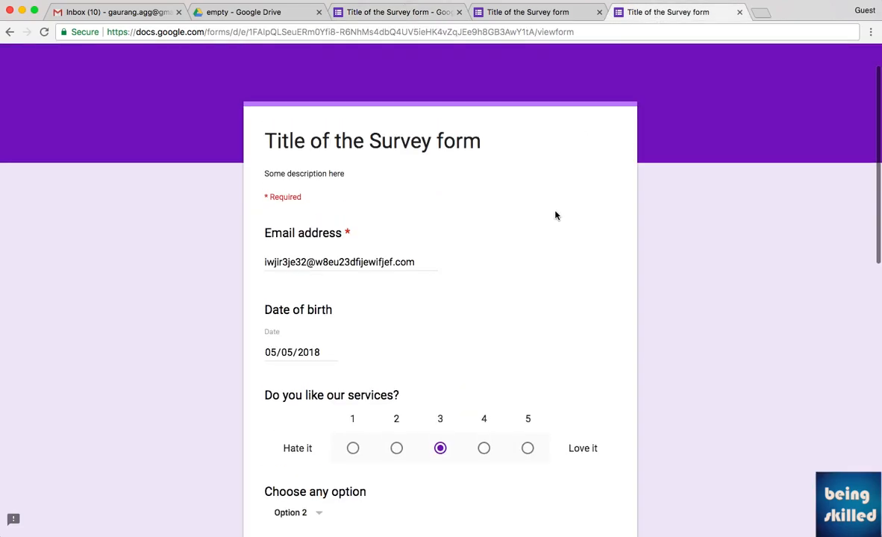
{"action": "scroll", "coordinate": [555, 215], "scroll_direction": "down", "scroll_amount": 4}
{"action": "scroll", "coordinate": [555, 216], "scroll_direction": "down", "scroll_amount": 5}
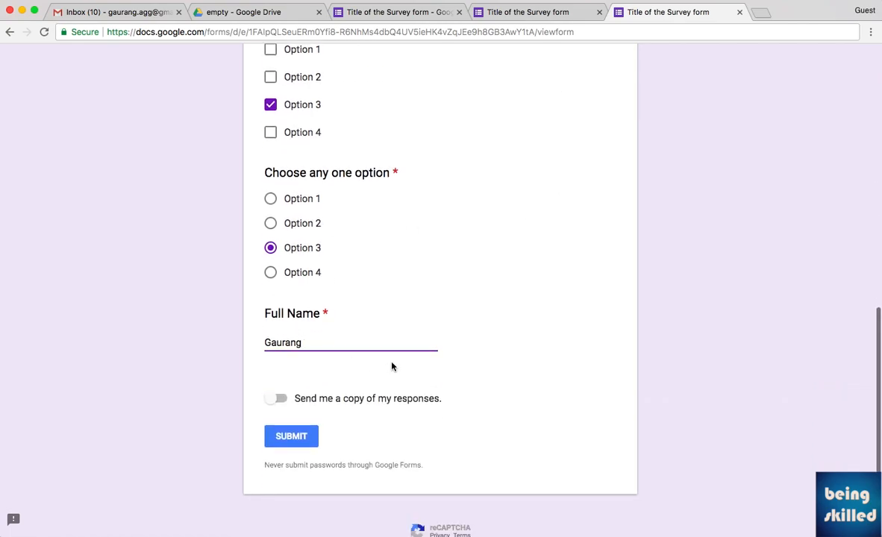
Untick Shuffle question order and save the presentation settings.
{"action": "left_click", "coordinate": [420, 13]}
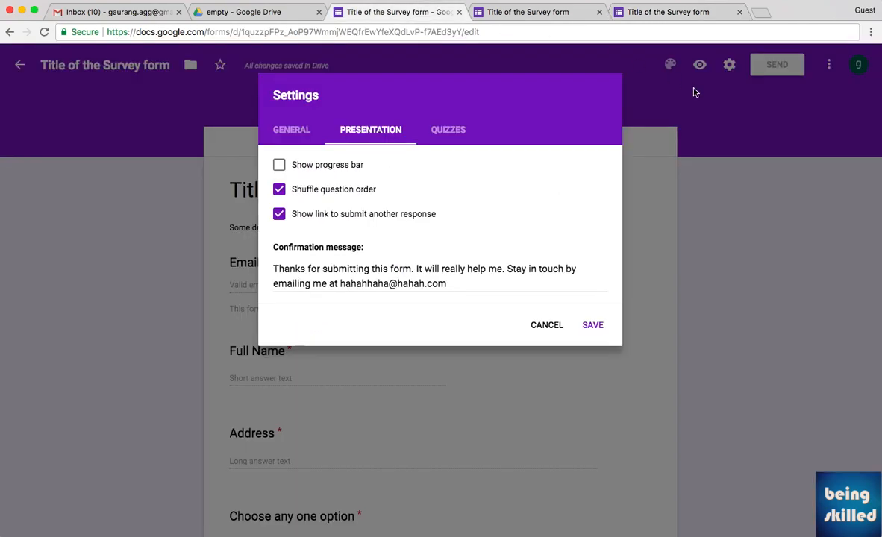
{"action": "left_click", "coordinate": [676, 13]}
{"action": "left_click", "coordinate": [396, 13]}
{"action": "left_click", "coordinate": [354, 191]}
{"action": "left_click", "coordinate": [593, 325]}
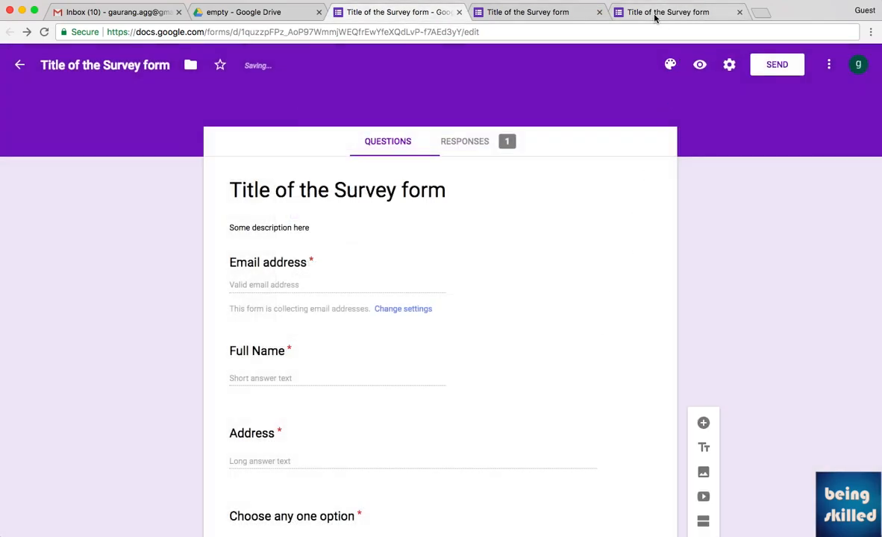
{"action": "left_click", "coordinate": [655, 19]}
Submit the filled-in test response, then begin a fresh blank response at the email field.
{"action": "scroll", "coordinate": [324, 401], "scroll_direction": "down", "scroll_amount": 1}
{"action": "left_click", "coordinate": [313, 403]}
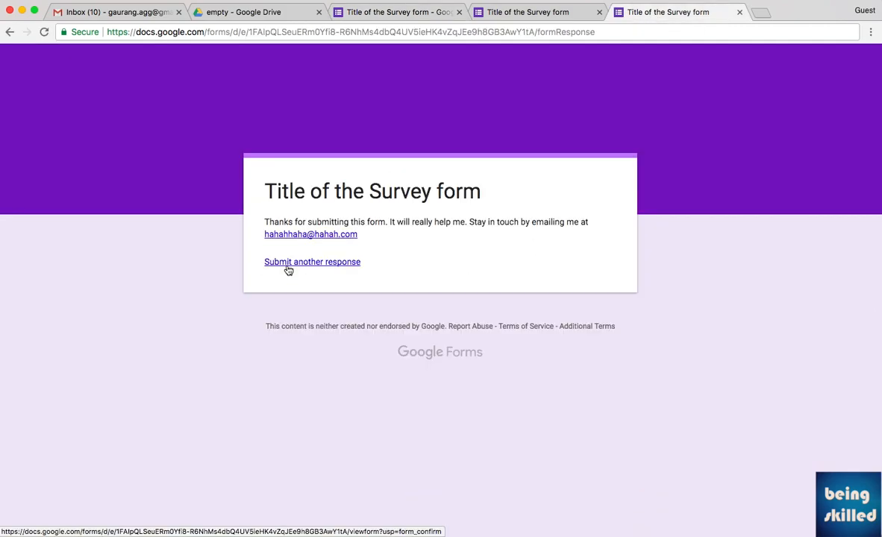
{"action": "left_click", "coordinate": [314, 267]}
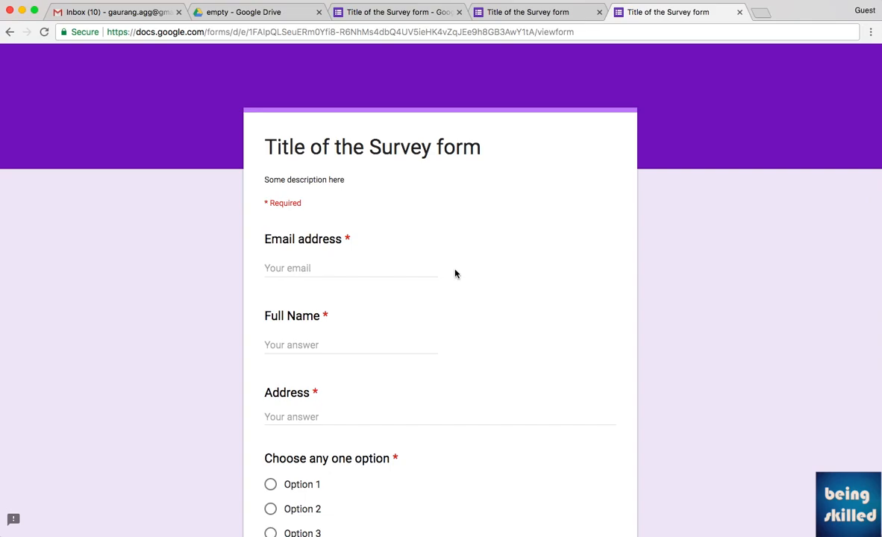
{"action": "scroll", "coordinate": [409, 283], "scroll_direction": "down", "scroll_amount": 3}
{"action": "left_click", "coordinate": [337, 152]}
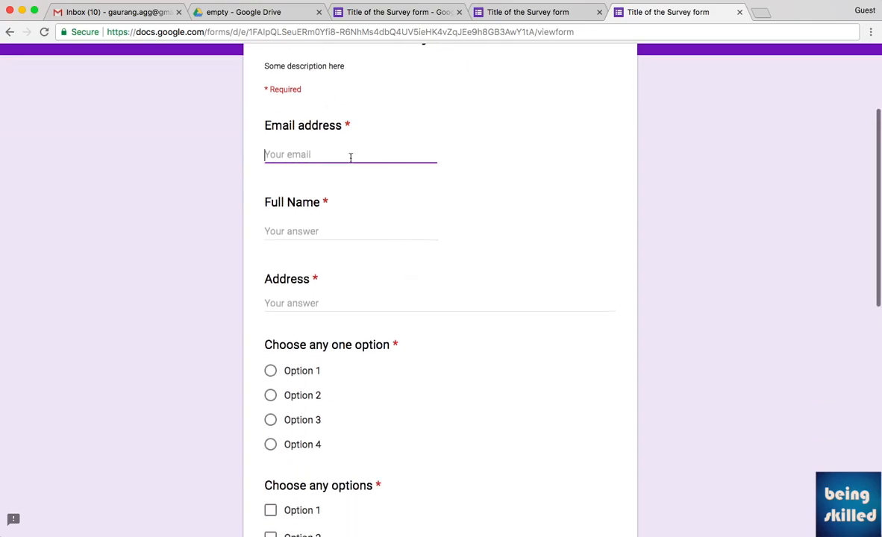
Open the Responses summary for the 2 submissions and scroll down through it.
{"action": "left_click", "coordinate": [397, 16]}
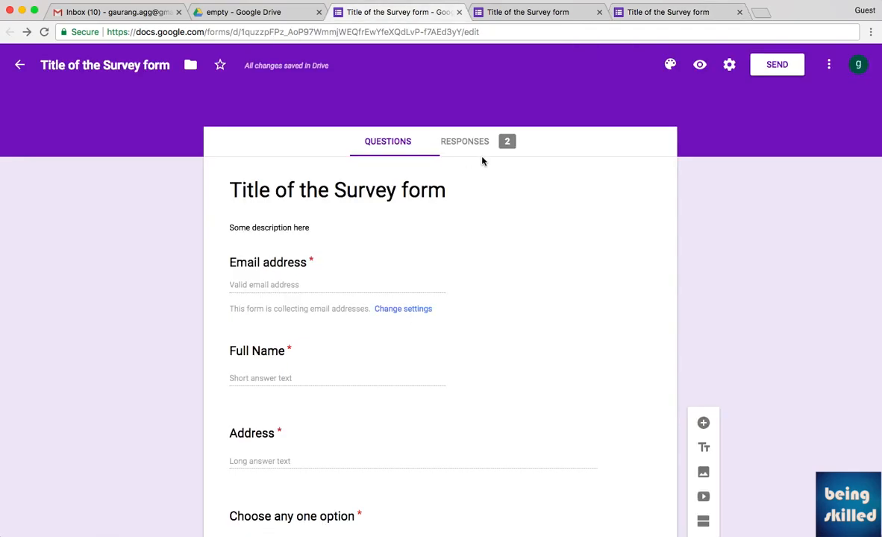
{"action": "left_click", "coordinate": [495, 150]}
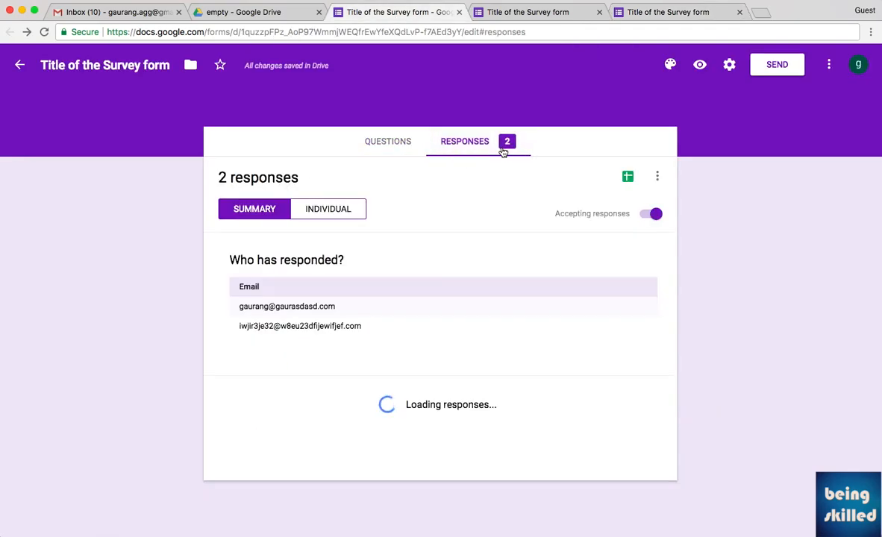
{"action": "scroll", "coordinate": [537, 199], "scroll_direction": "down", "scroll_amount": 2}
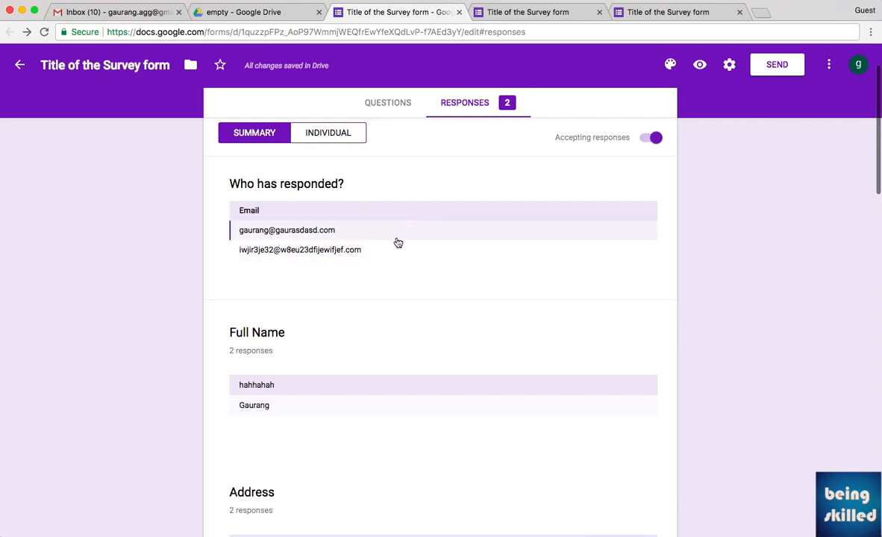
{"action": "scroll", "coordinate": [417, 264], "scroll_direction": "down", "scroll_amount": 1}
{"action": "scroll", "coordinate": [427, 275], "scroll_direction": "down", "scroll_amount": 3}
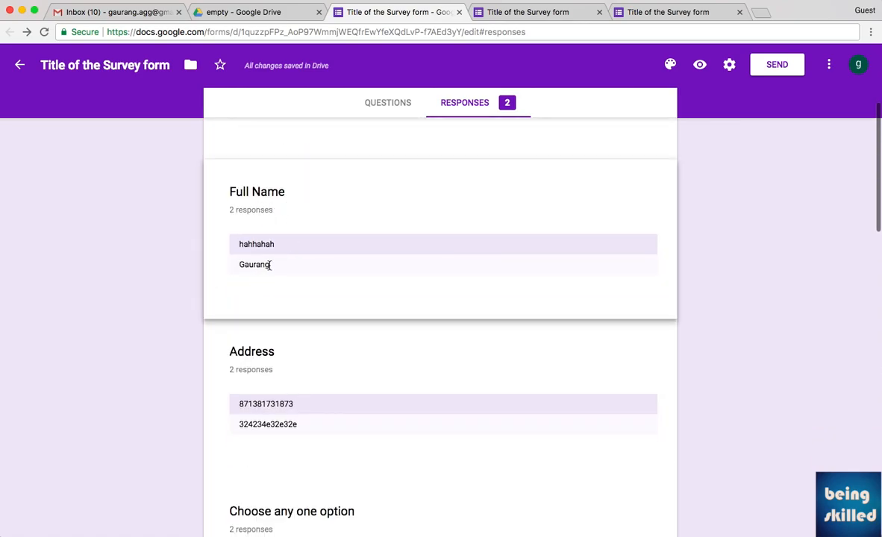
{"action": "scroll", "coordinate": [365, 292], "scroll_direction": "down", "scroll_amount": 4}
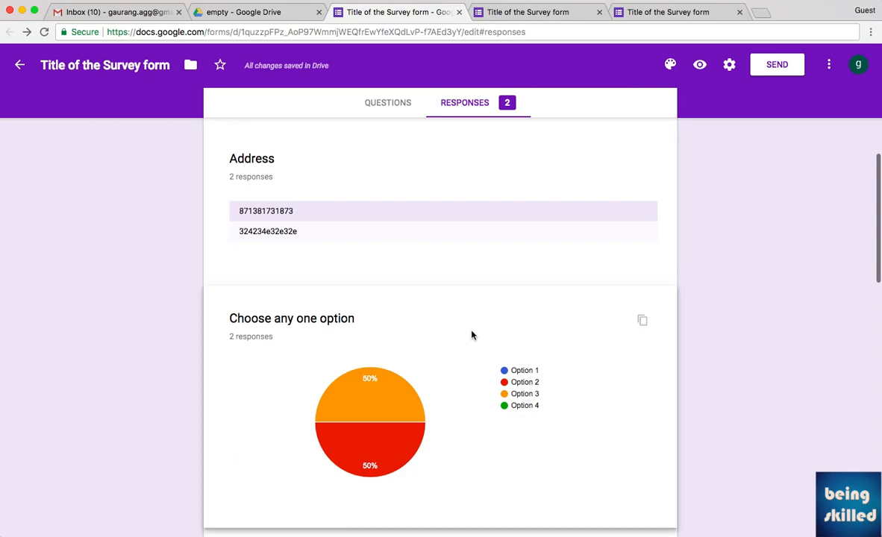
{"action": "scroll", "coordinate": [472, 335], "scroll_direction": "down", "scroll_amount": 3}
Inspect the per-question answer charts, then scroll back toward the top.
{"action": "mouse_move", "coordinate": [381, 276]}
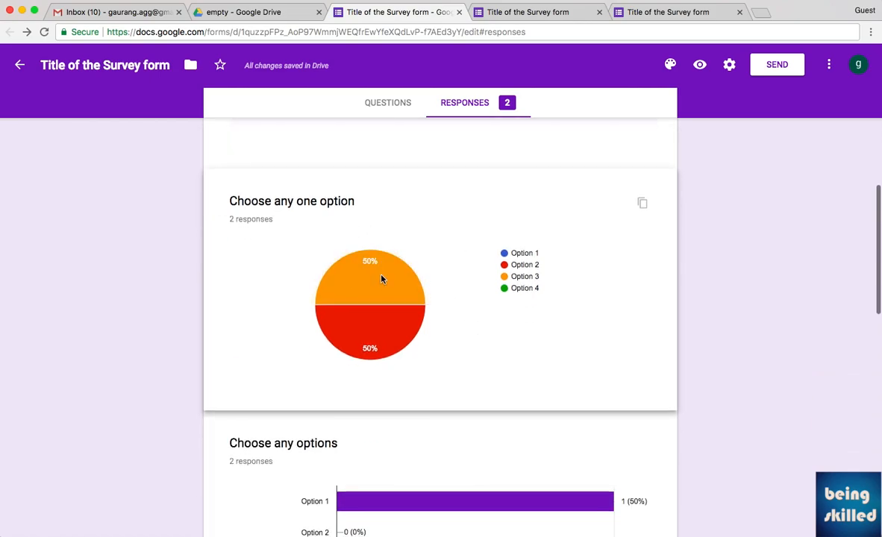
{"action": "mouse_move", "coordinate": [389, 314]}
{"action": "mouse_move", "coordinate": [374, 295]}
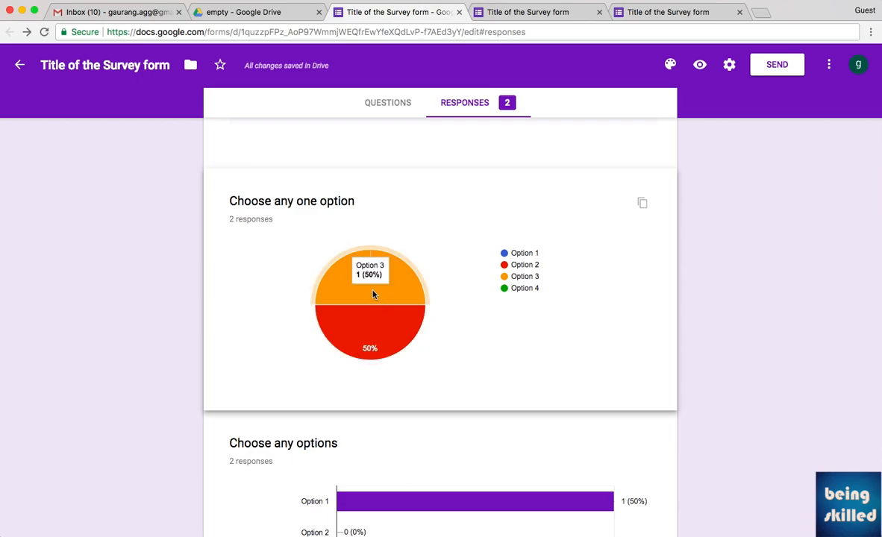
{"action": "mouse_move", "coordinate": [421, 329]}
{"action": "scroll", "coordinate": [486, 399], "scroll_direction": "down", "scroll_amount": 3}
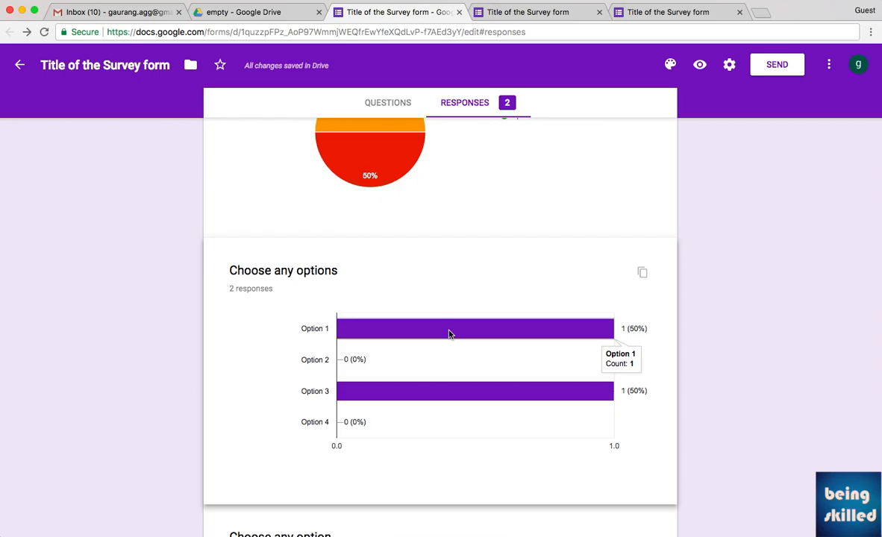
{"action": "scroll", "coordinate": [450, 333], "scroll_direction": "down", "scroll_amount": 5}
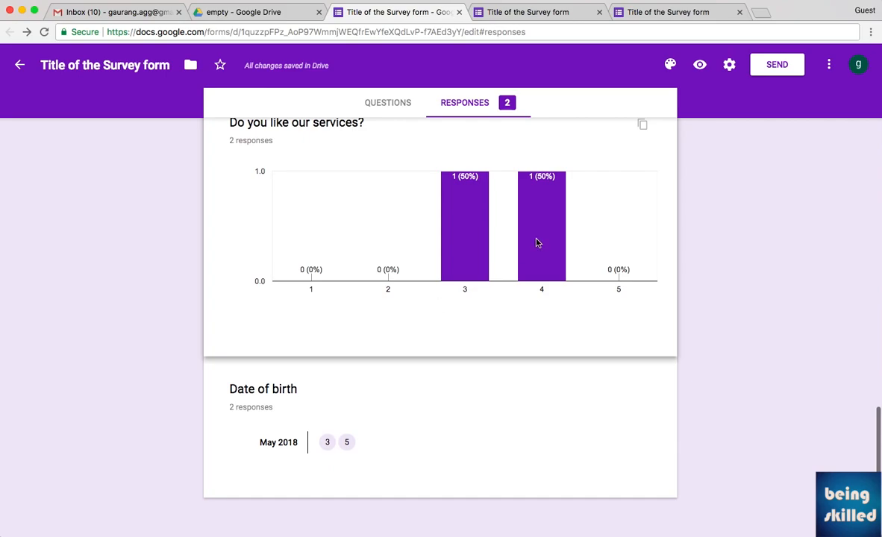
{"action": "scroll", "coordinate": [498, 234], "scroll_direction": "up", "scroll_amount": 10}
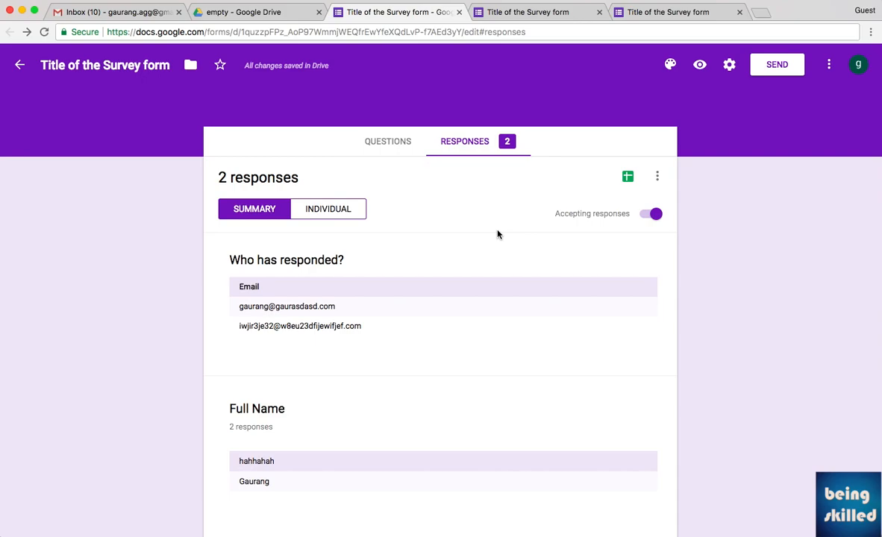
Create a new linked responses spreadsheet, replacing the default name with 'XYZ'.
{"action": "left_click", "coordinate": [628, 179]}
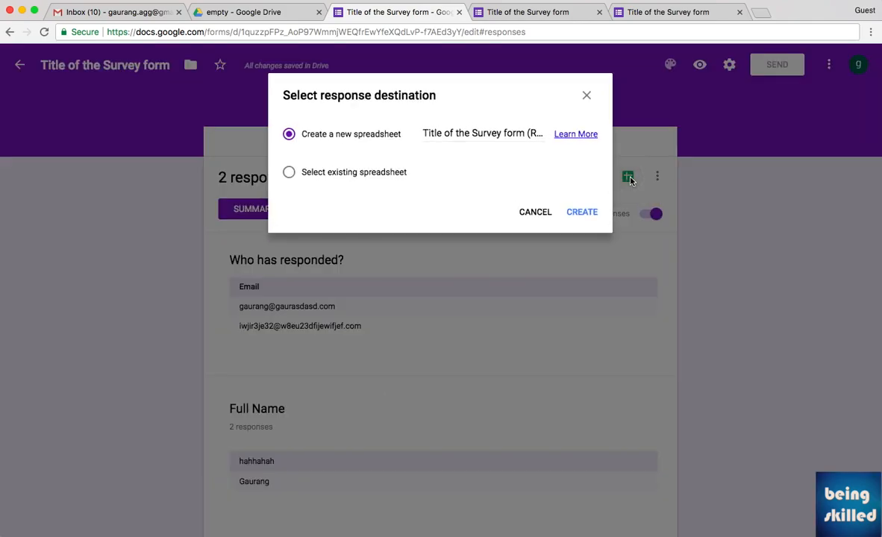
{"action": "left_click", "coordinate": [481, 133]}
{"action": "key", "text": "super+a"}
{"action": "type", "text": "XYZ"}
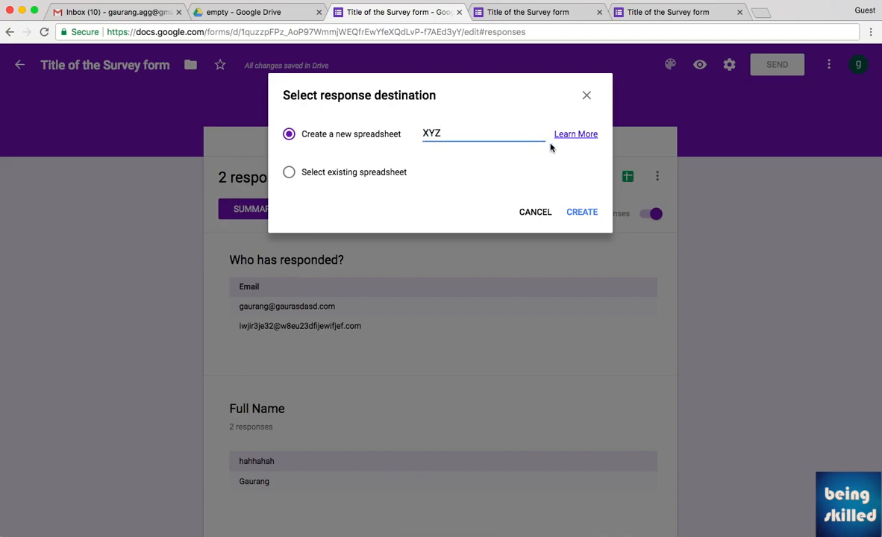
{"action": "left_click", "coordinate": [582, 213]}
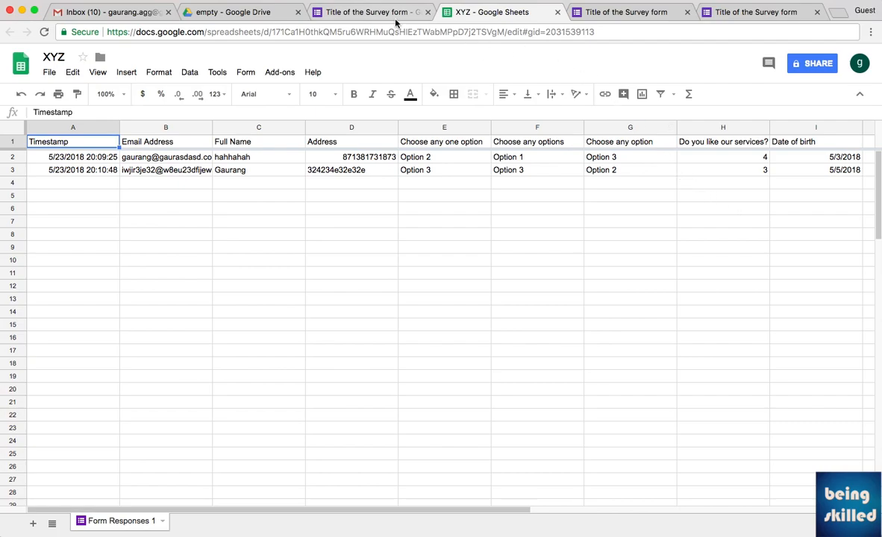
Go to the XYZ spreadsheet and show the File menu's Download as formats.
{"action": "left_click", "coordinate": [365, 18]}
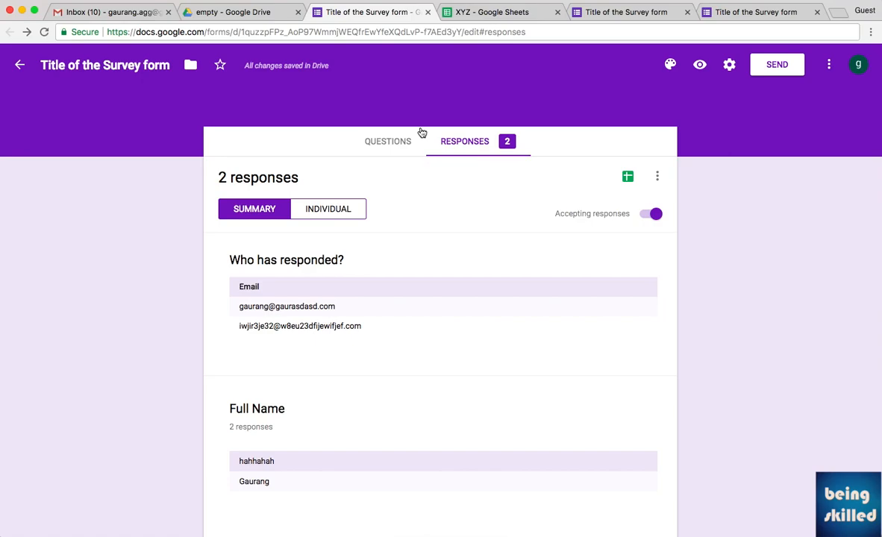
{"action": "key", "text": "ctrl+Tab"}
{"action": "key", "text": "ctrl+Tab"}
{"action": "key", "text": "ctrl+Tab"}
{"action": "key", "text": "ctrl+shift+Tab"}
{"action": "key", "text": "ctrl+shift+Tab"}
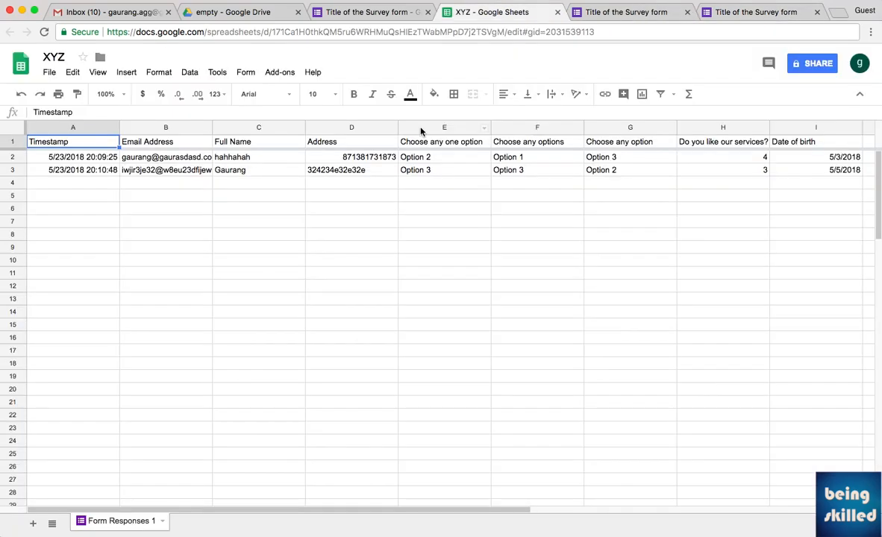
{"action": "left_click", "coordinate": [49, 71]}
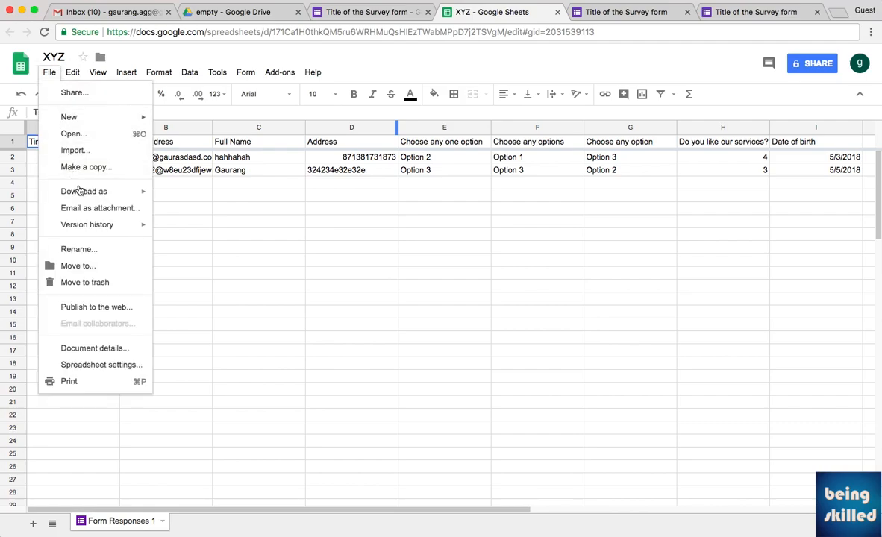
{"action": "mouse_move", "coordinate": [151, 192]}
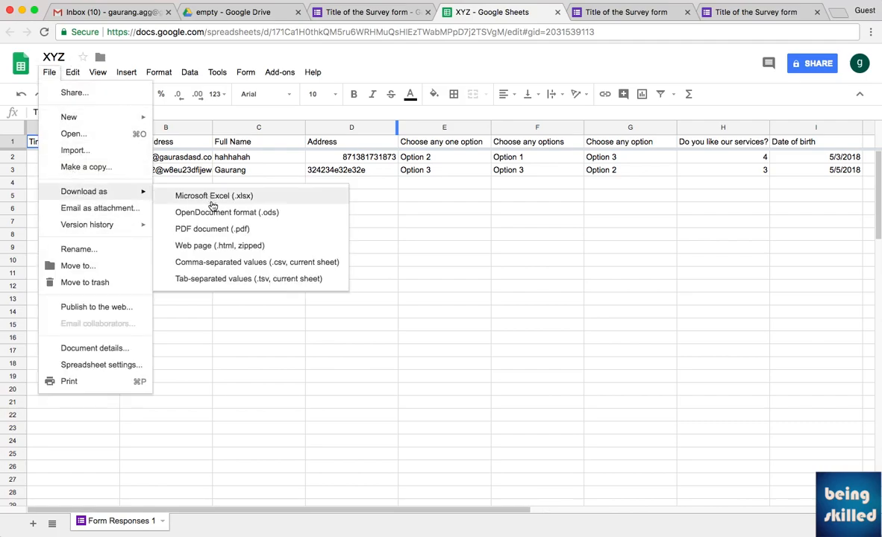